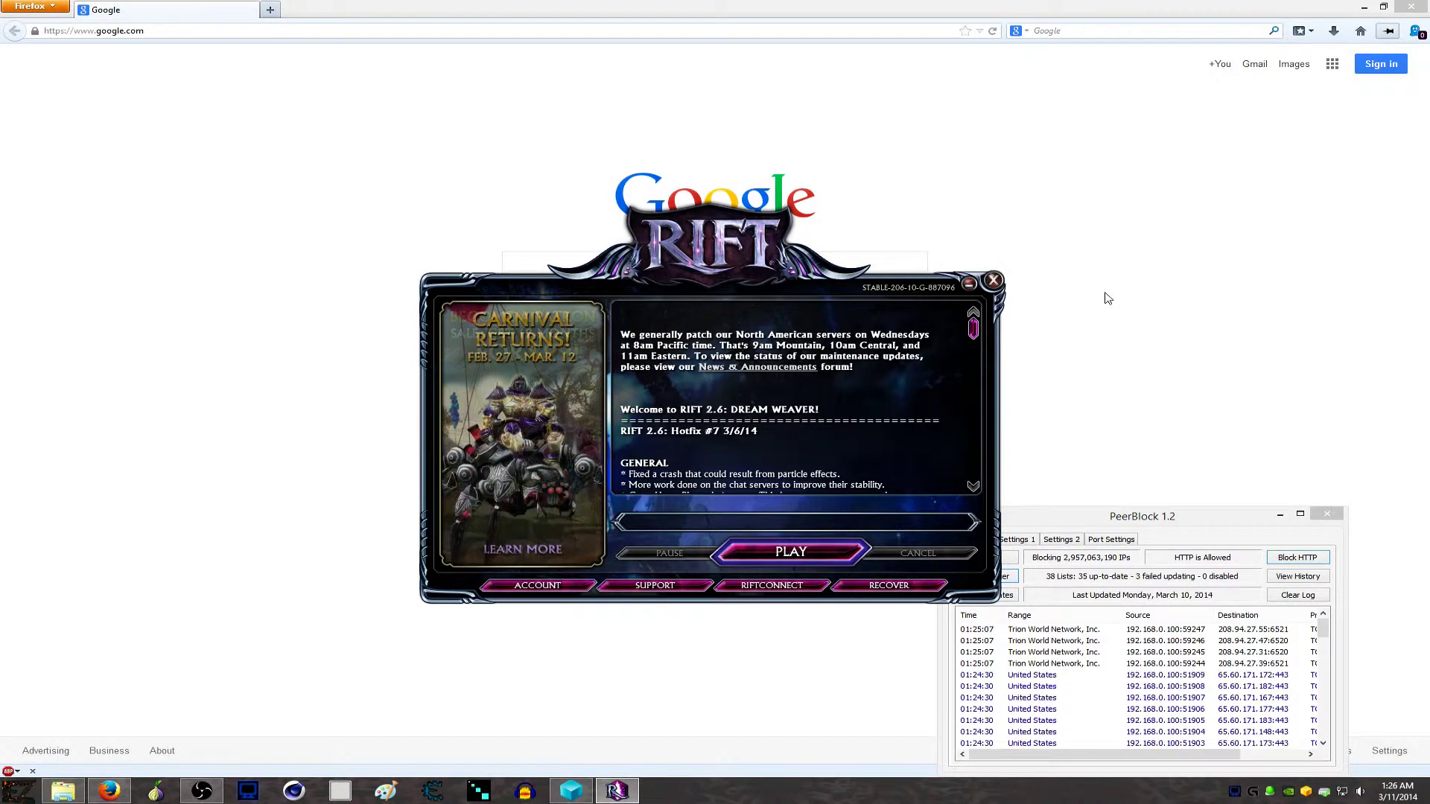
Place the PeerBlock blocked-connection log beside the RIFT launcher and start the game
{"action": "left_click_drag", "start_coordinate": [1107, 520], "coordinate": [1172, 509]}
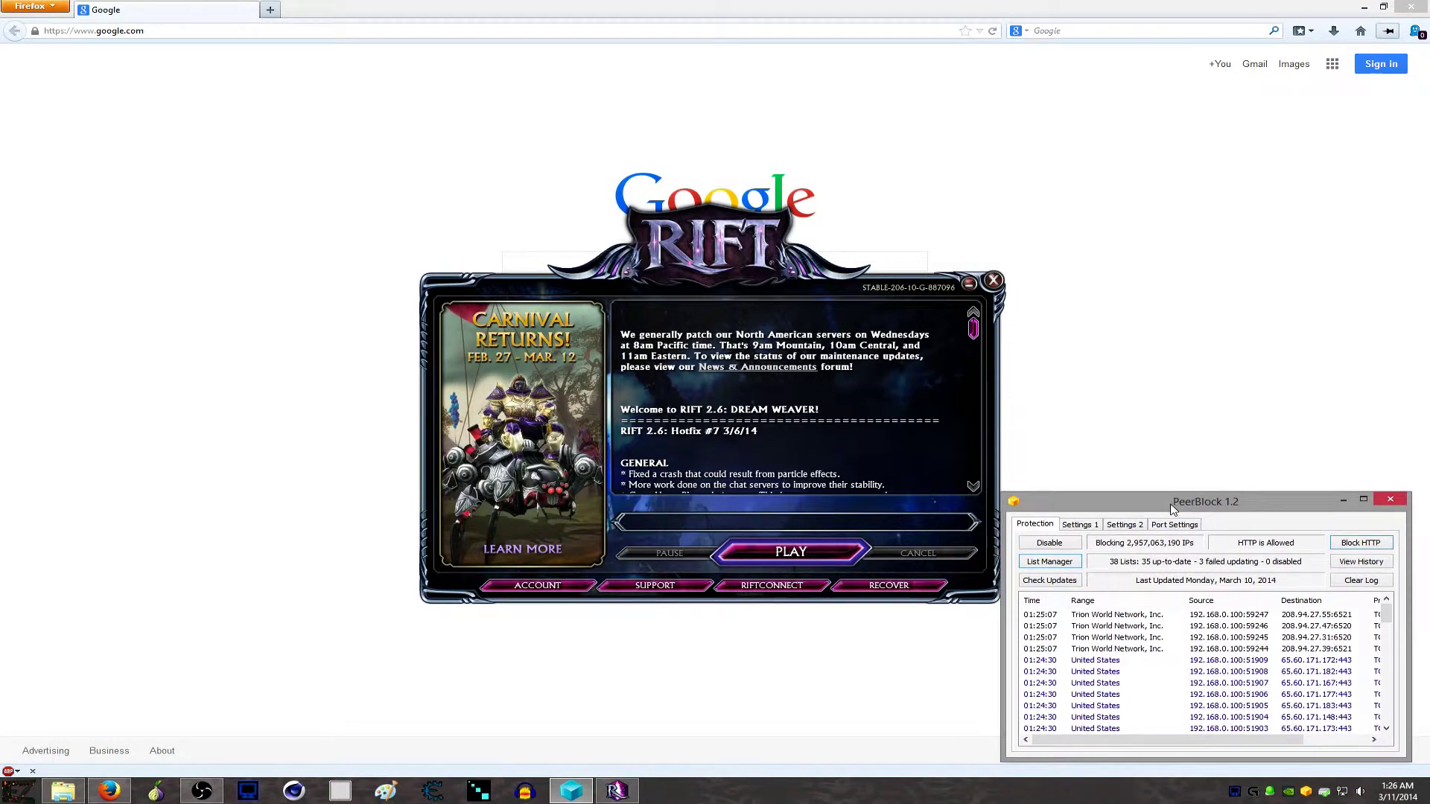
{"action": "left_click", "coordinate": [808, 558]}
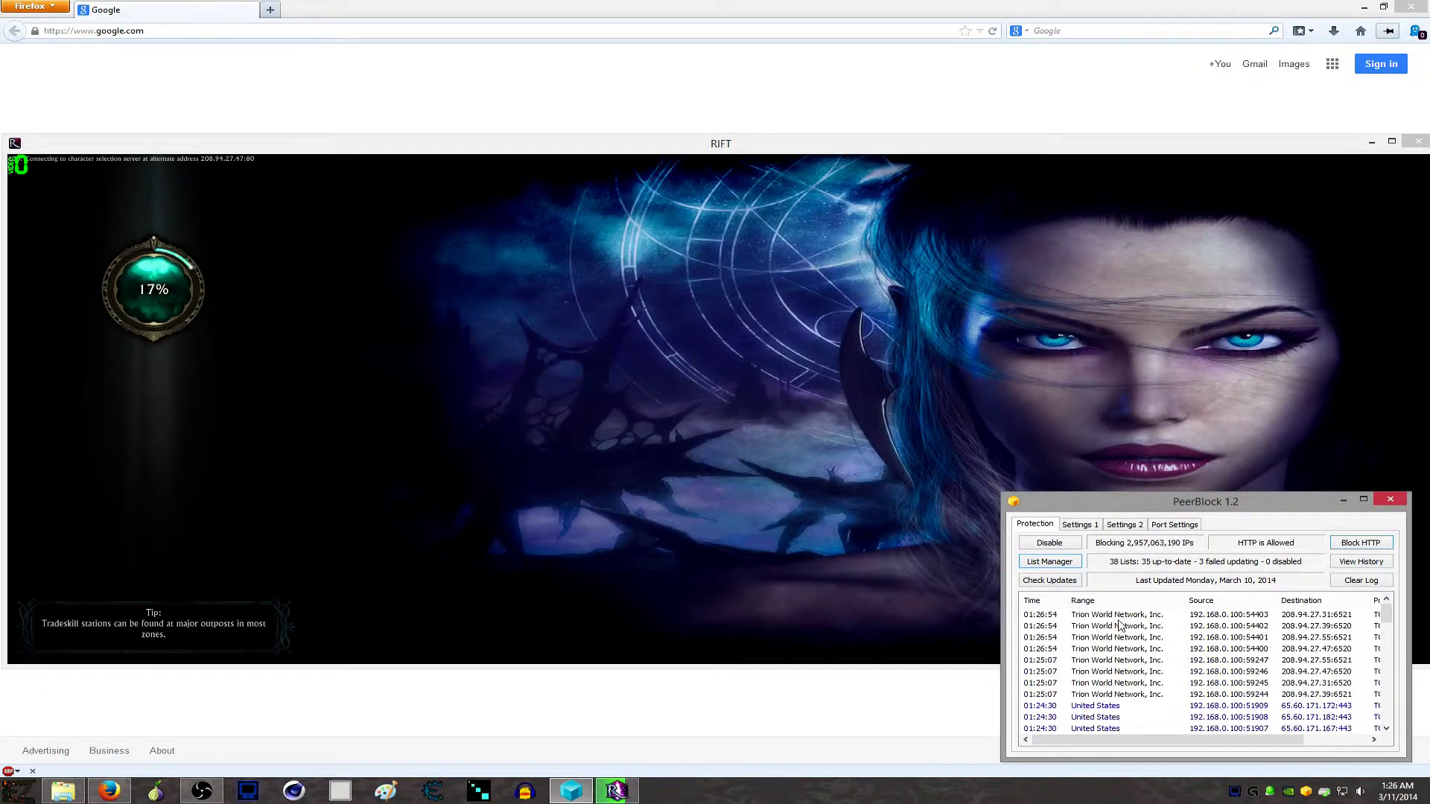
Permanently allow the blocked Trion World server address in PeerBlock
{"action": "right_click", "coordinate": [1119, 625]}
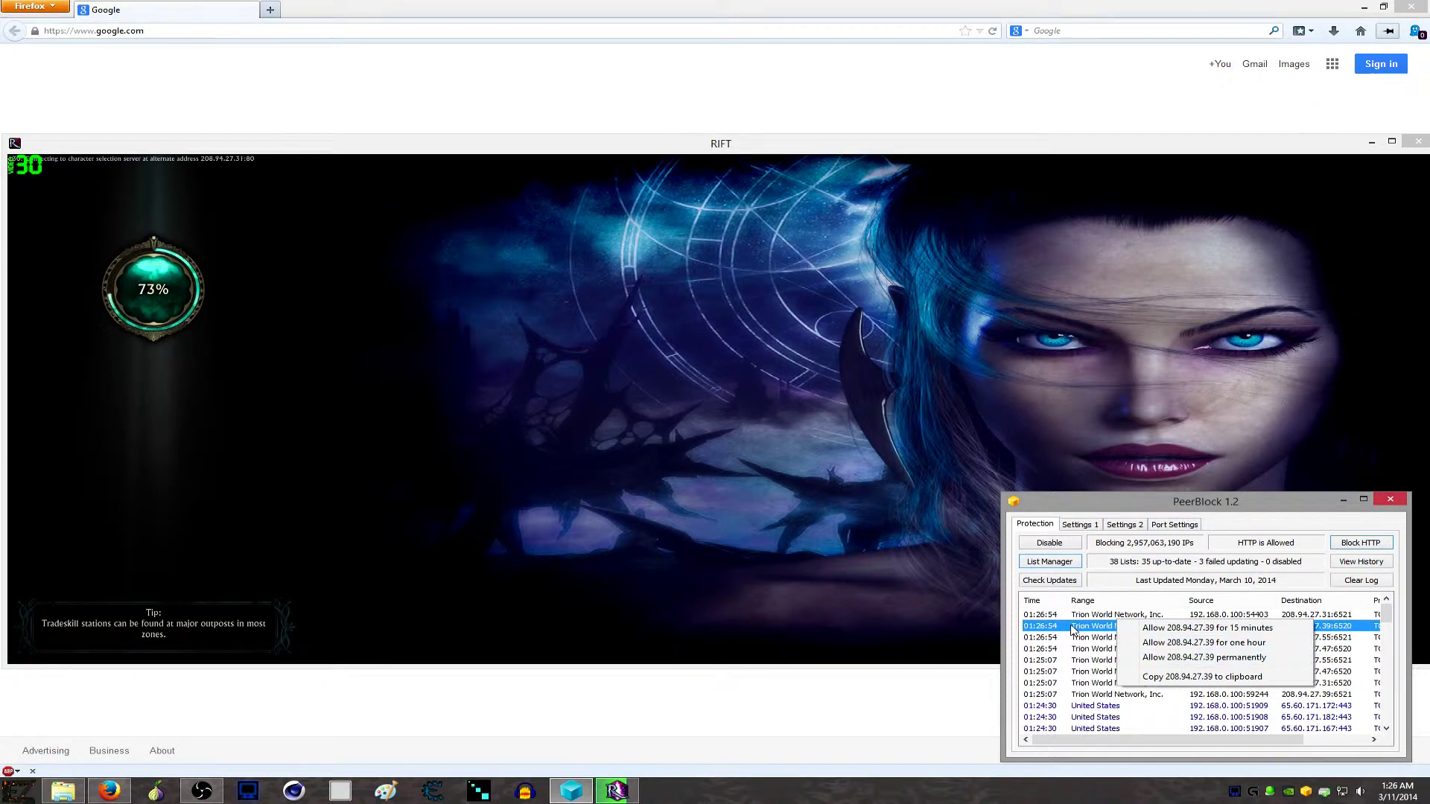
{"action": "left_click", "coordinate": [1183, 658]}
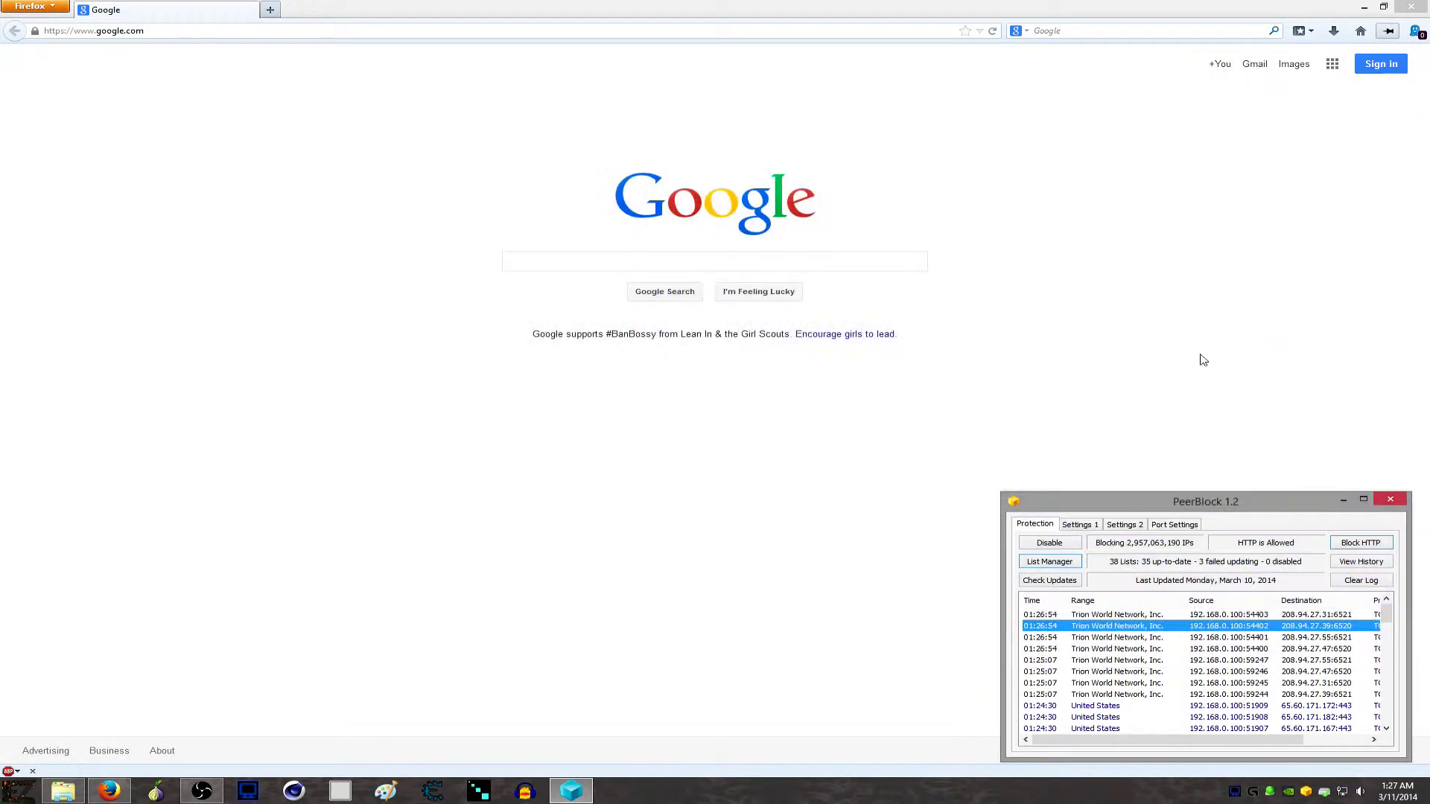
{"action": "left_click", "coordinate": [1150, 661]}
Copy the address 208.94.27.39 to the clipboard for a web lookup
{"action": "left_click", "coordinate": [1152, 638]}
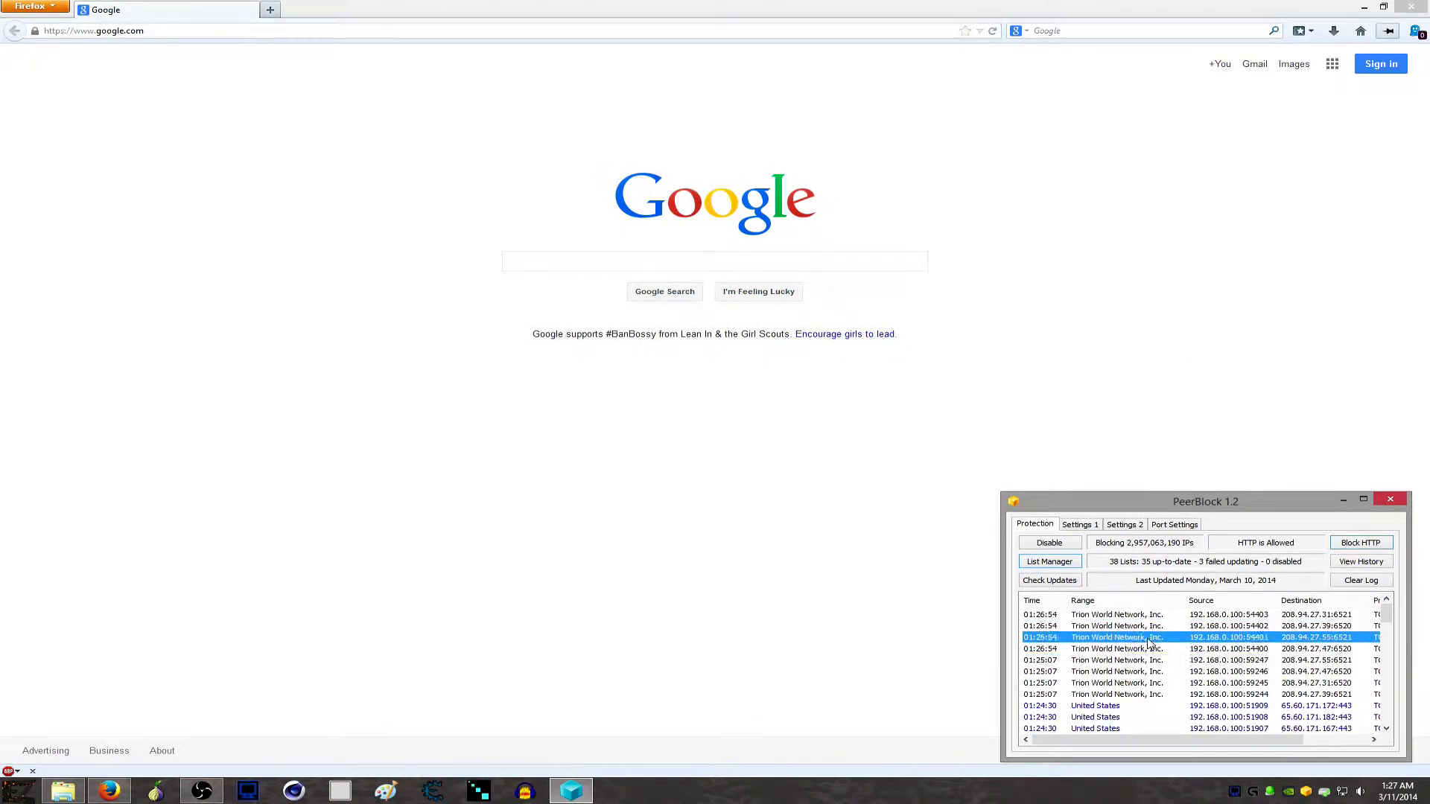
{"action": "right_click", "coordinate": [1114, 631]}
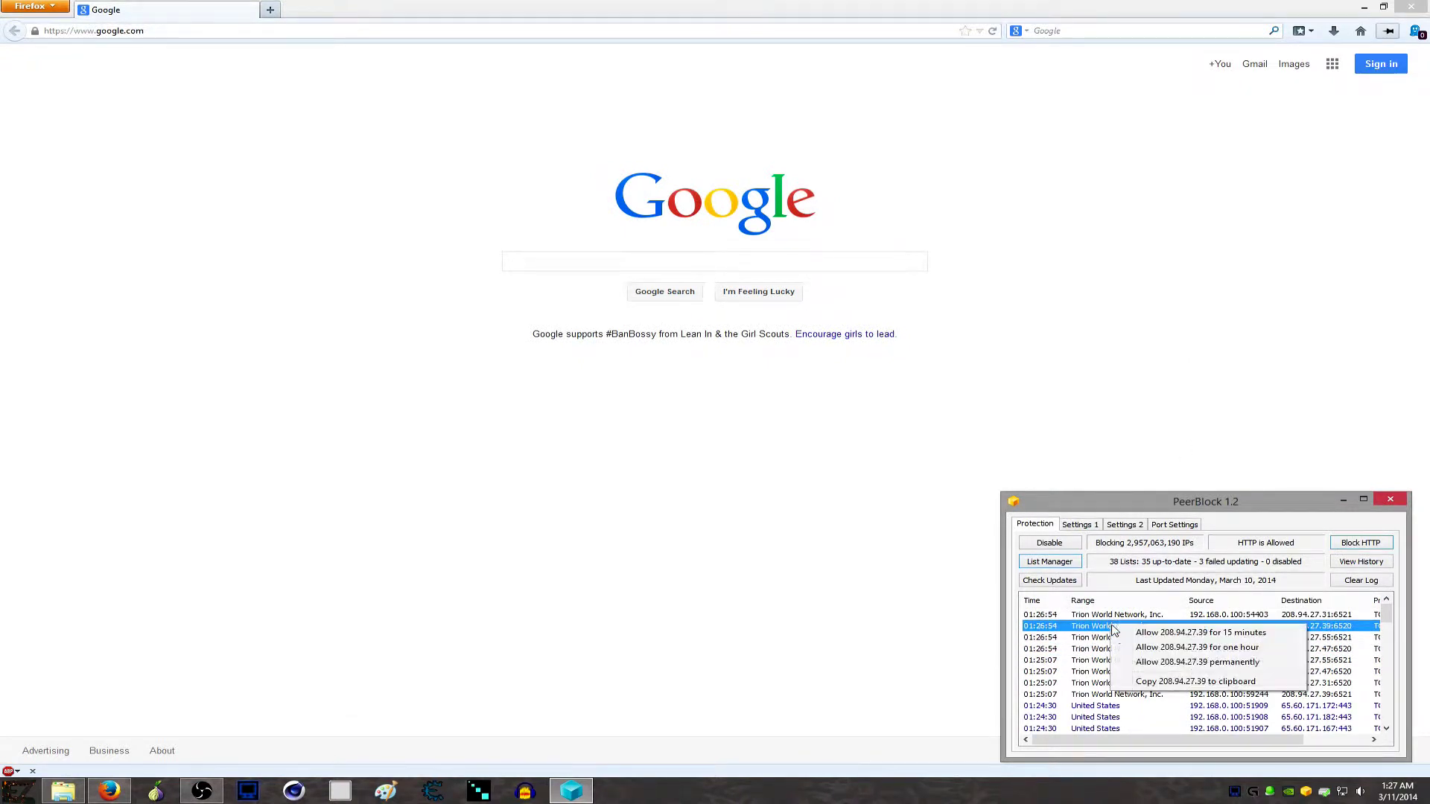
{"action": "left_click", "coordinate": [1151, 681]}
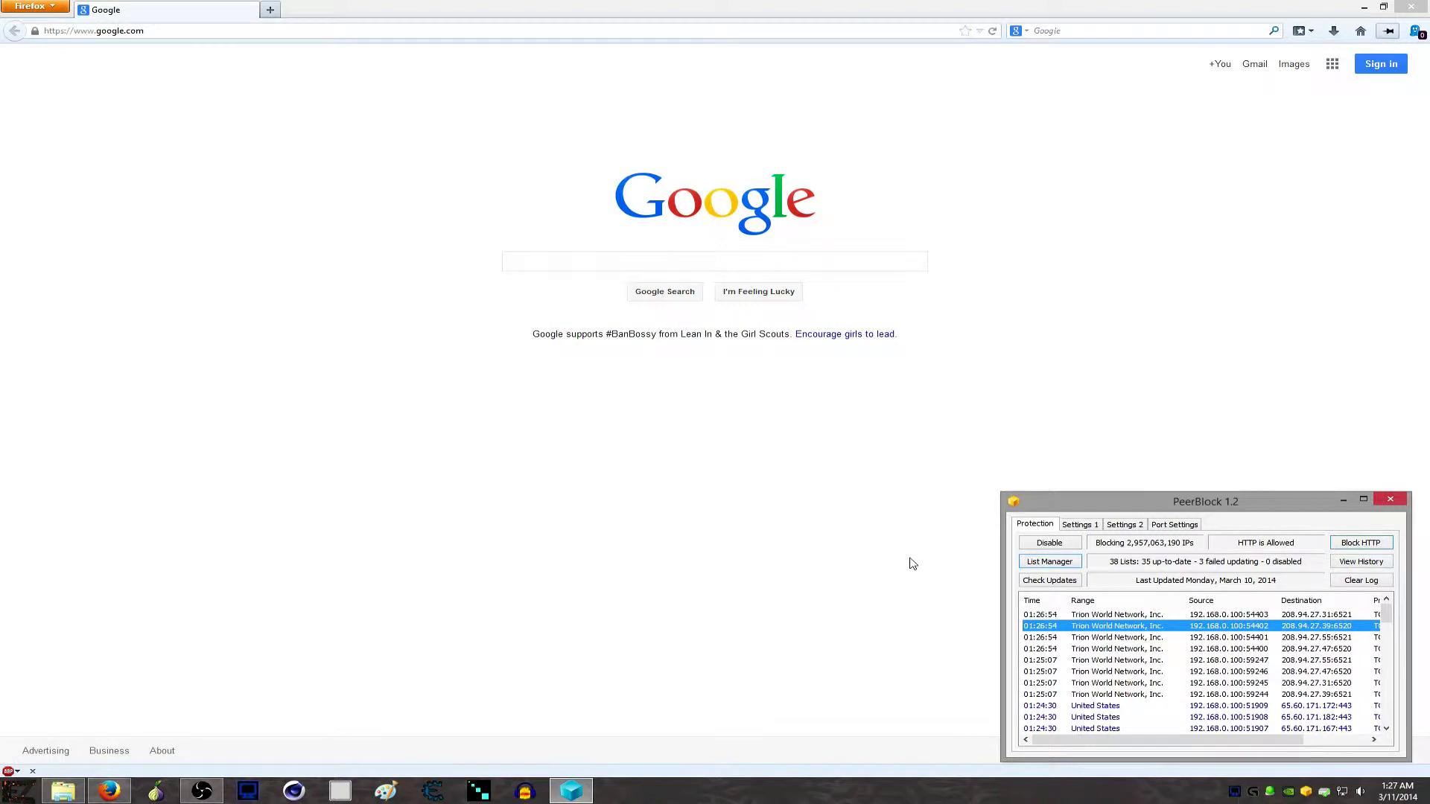
{"action": "left_click", "coordinate": [561, 266]}
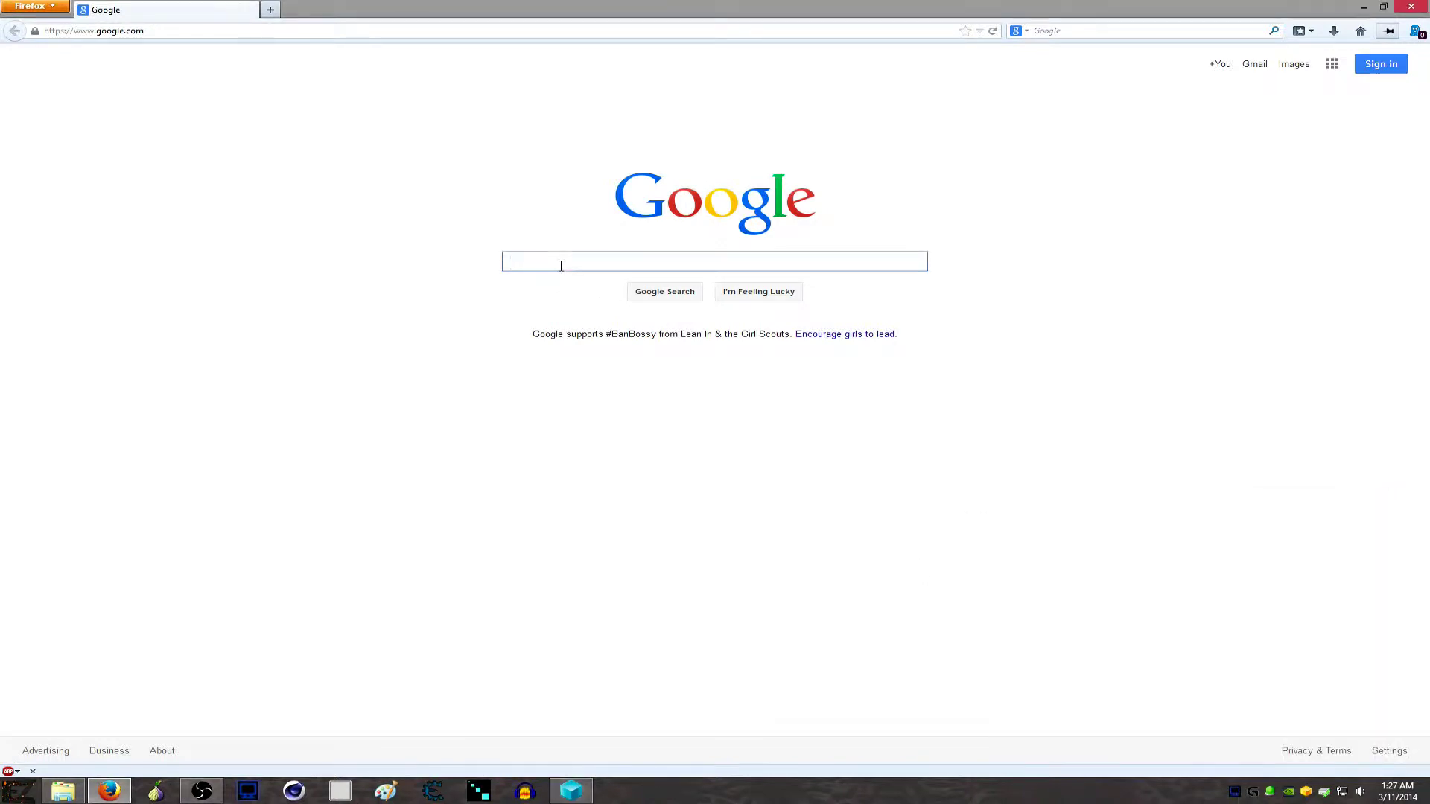
Search Google for 'ipwhois' and open the UltraTools IPWHOIS Lookup result
{"action": "type", "text": "ipwhois"}
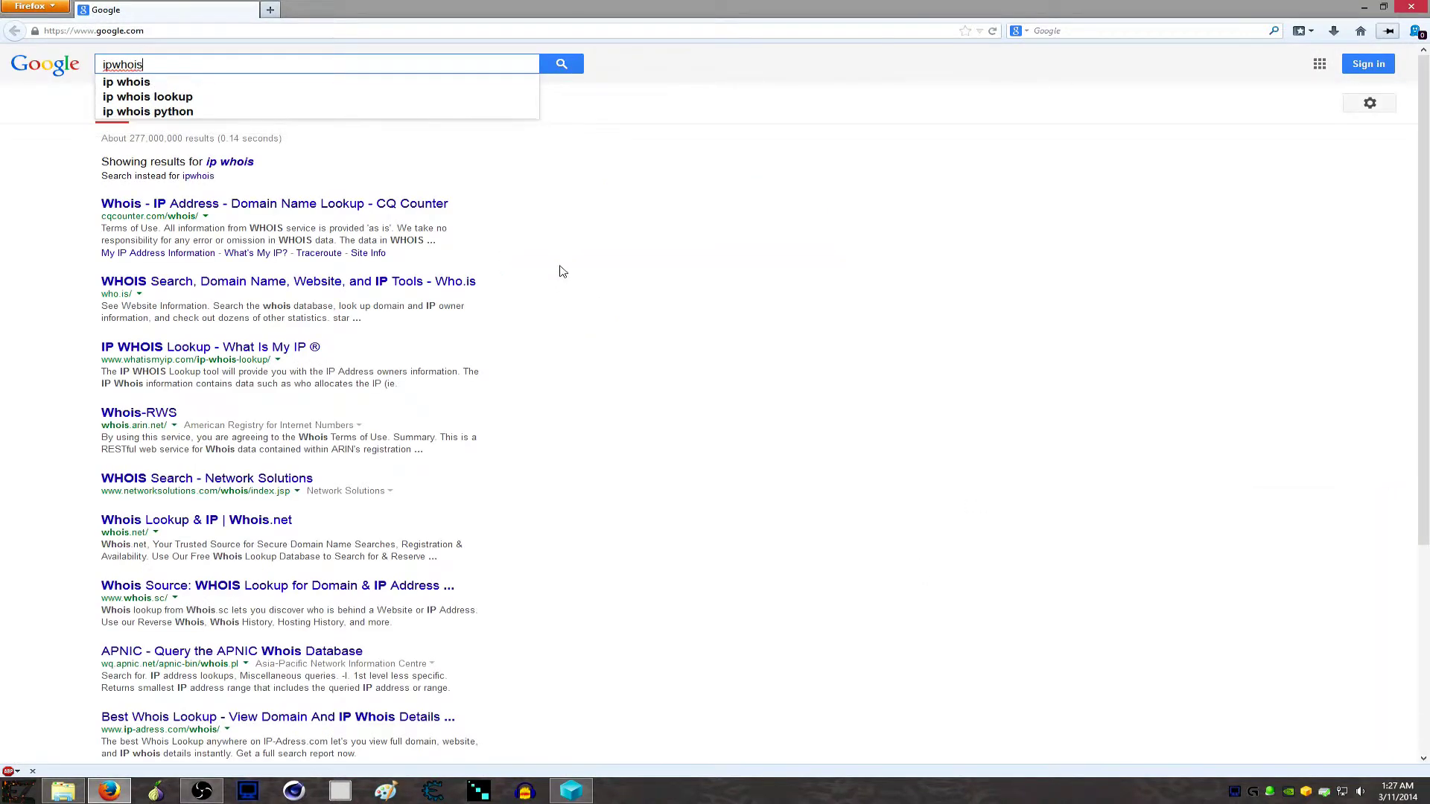
{"action": "key", "text": "Return"}
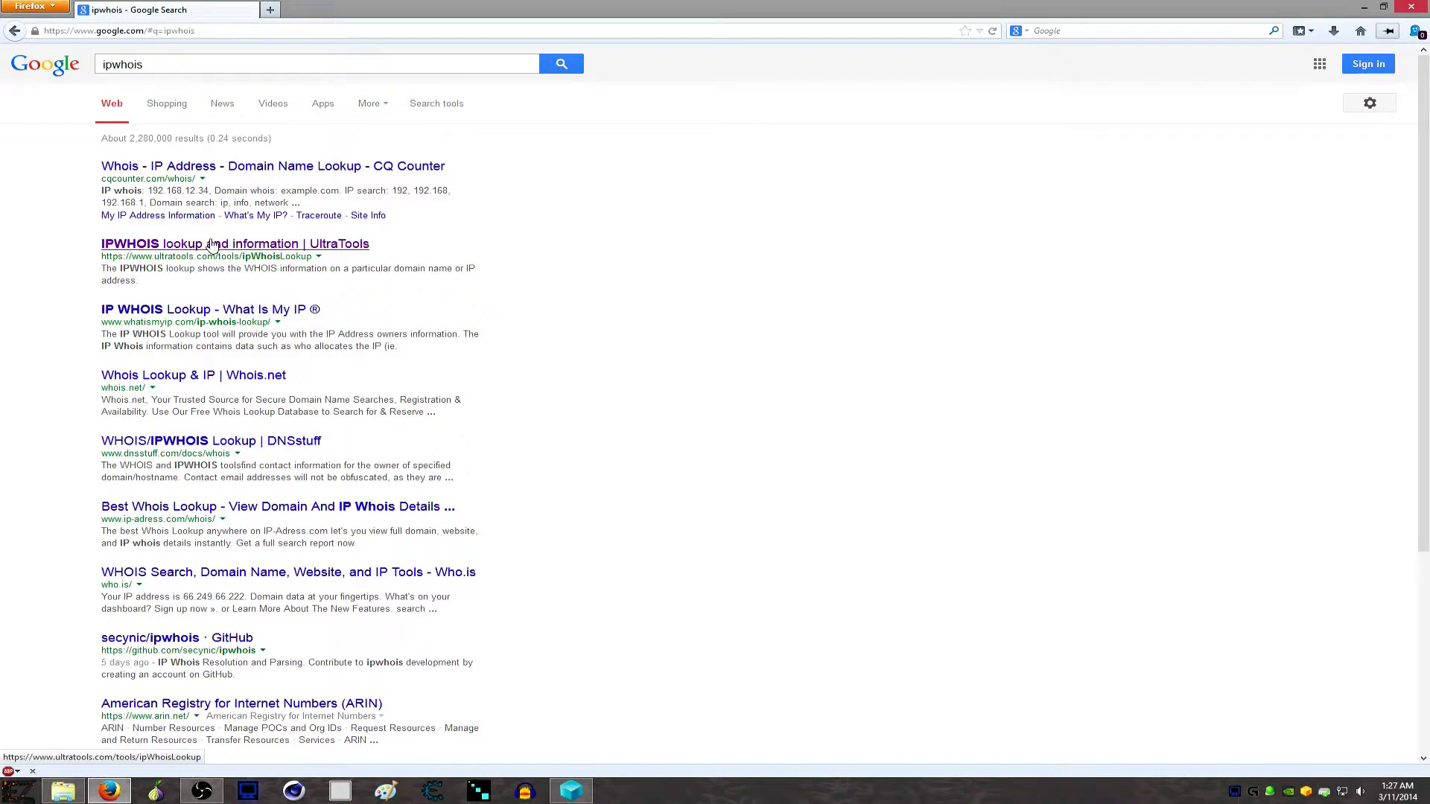
{"action": "left_click", "coordinate": [212, 246]}
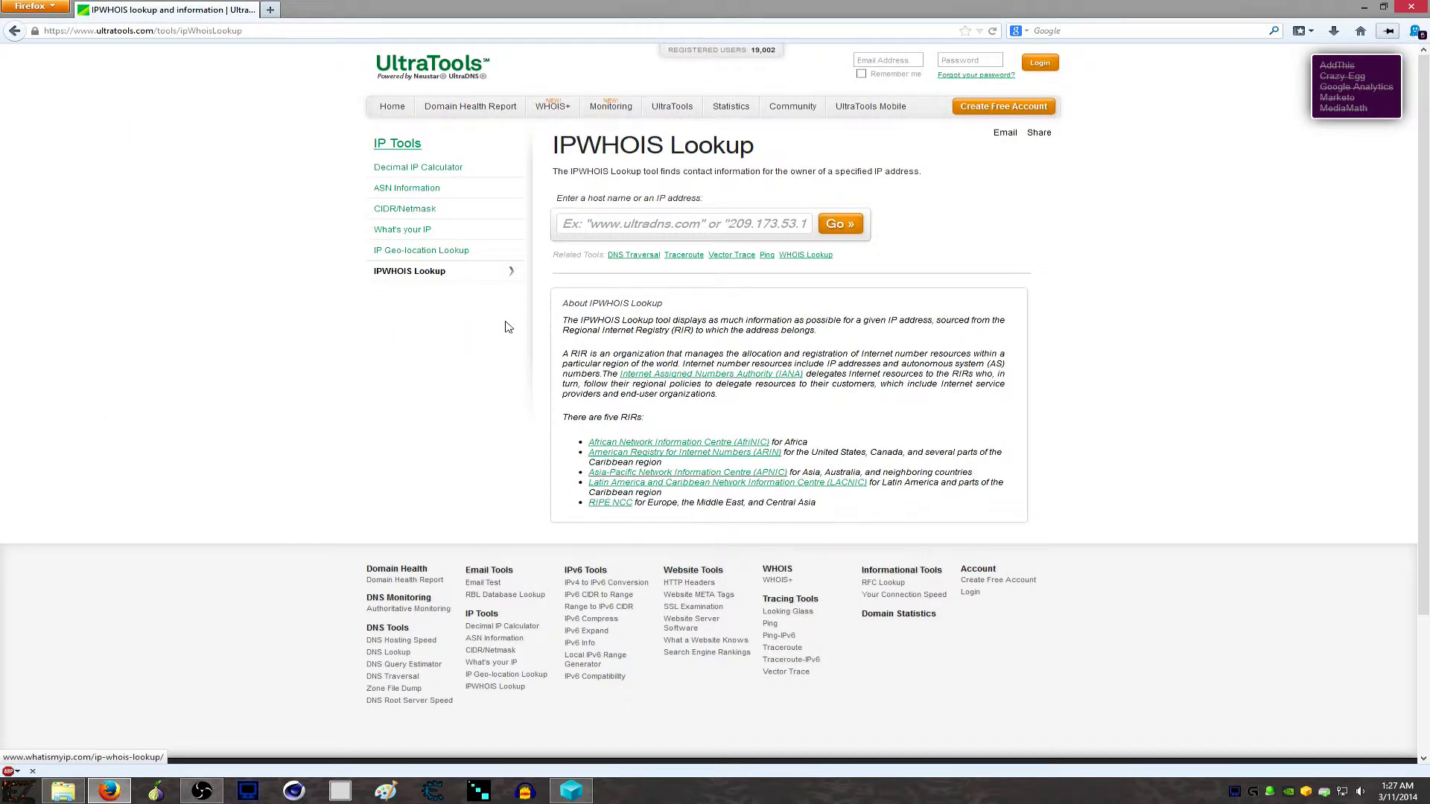
Paste 208.94.27.39 into UltraTools IPWHOIS Lookup and run the lookup
{"action": "left_click", "coordinate": [633, 225]}
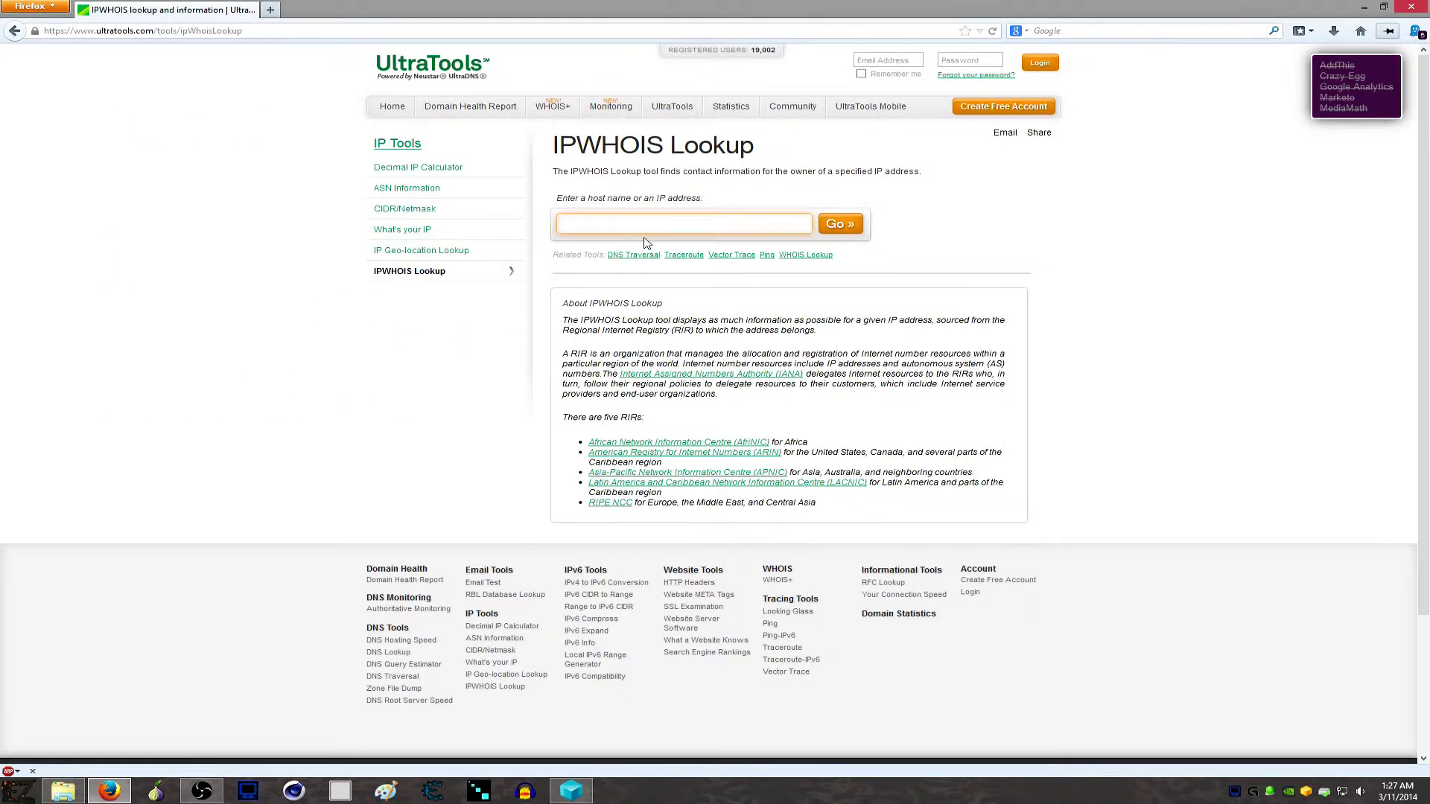
{"action": "right_click", "coordinate": [647, 227]}
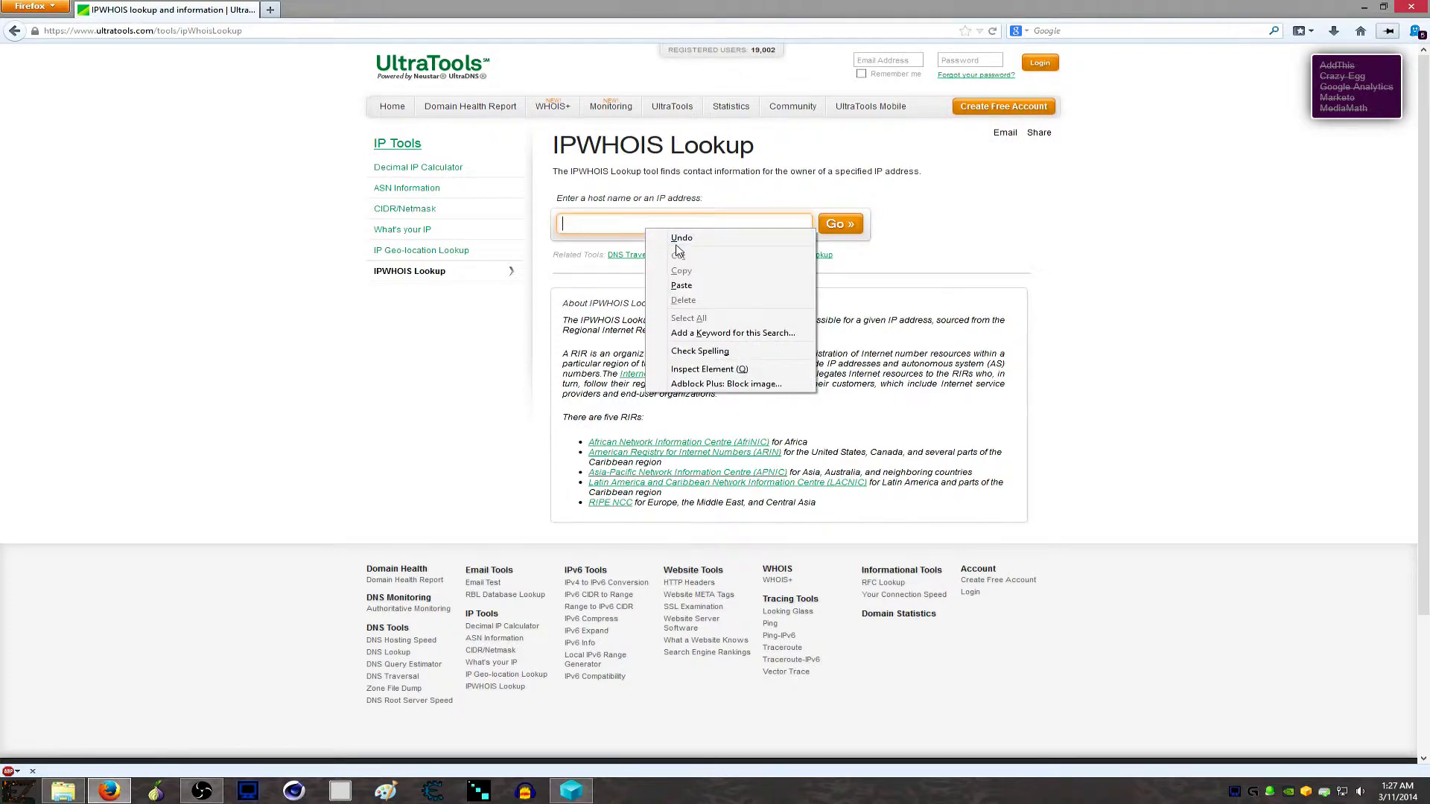
{"action": "left_click", "coordinate": [683, 283]}
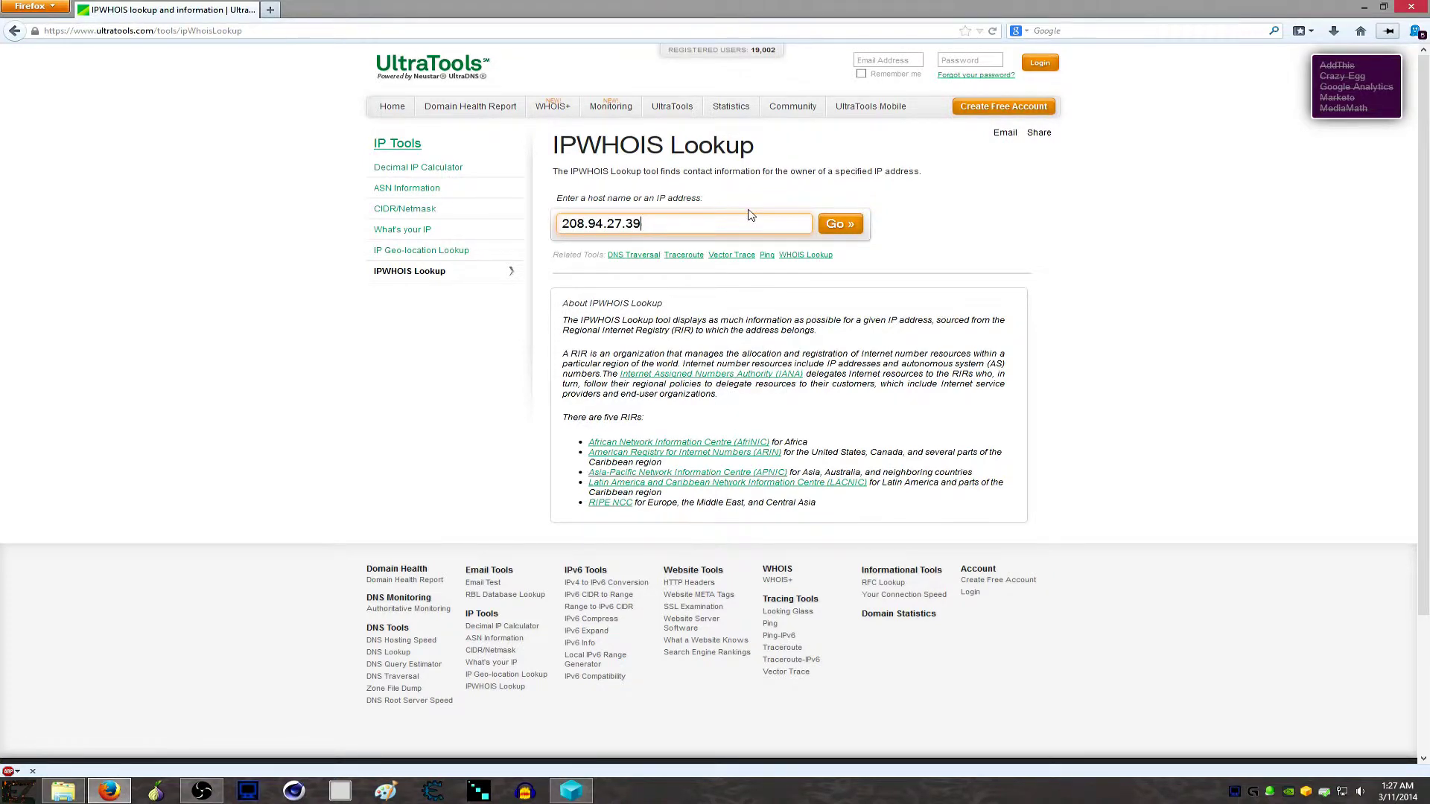
{"action": "left_click", "coordinate": [839, 223]}
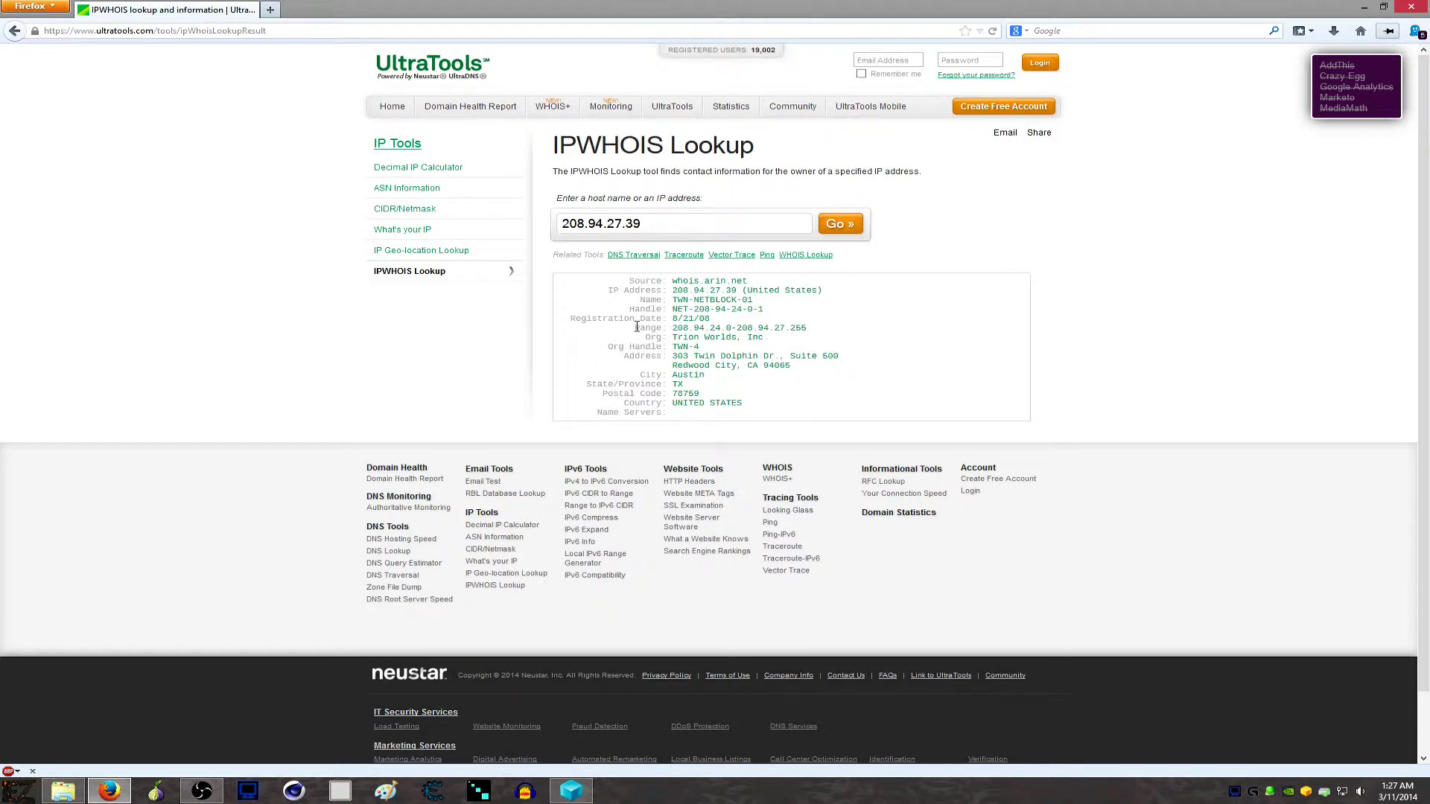
Select the Trion Worlds network range 208.94.24.0–208.94.27.255 in the results
{"action": "left_click_drag", "start_coordinate": [637, 326], "coordinate": [817, 329]}
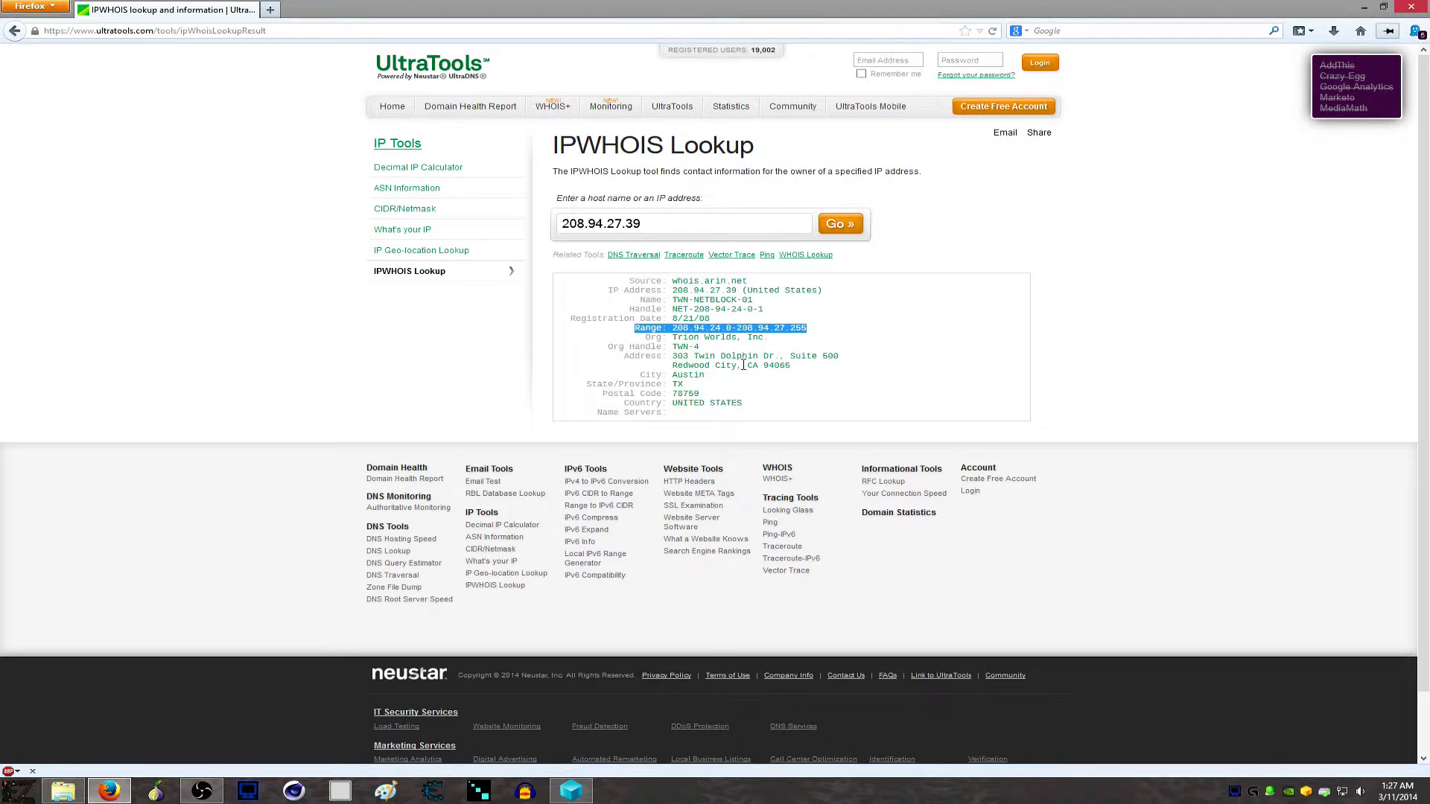
{"action": "left_click", "coordinate": [676, 328]}
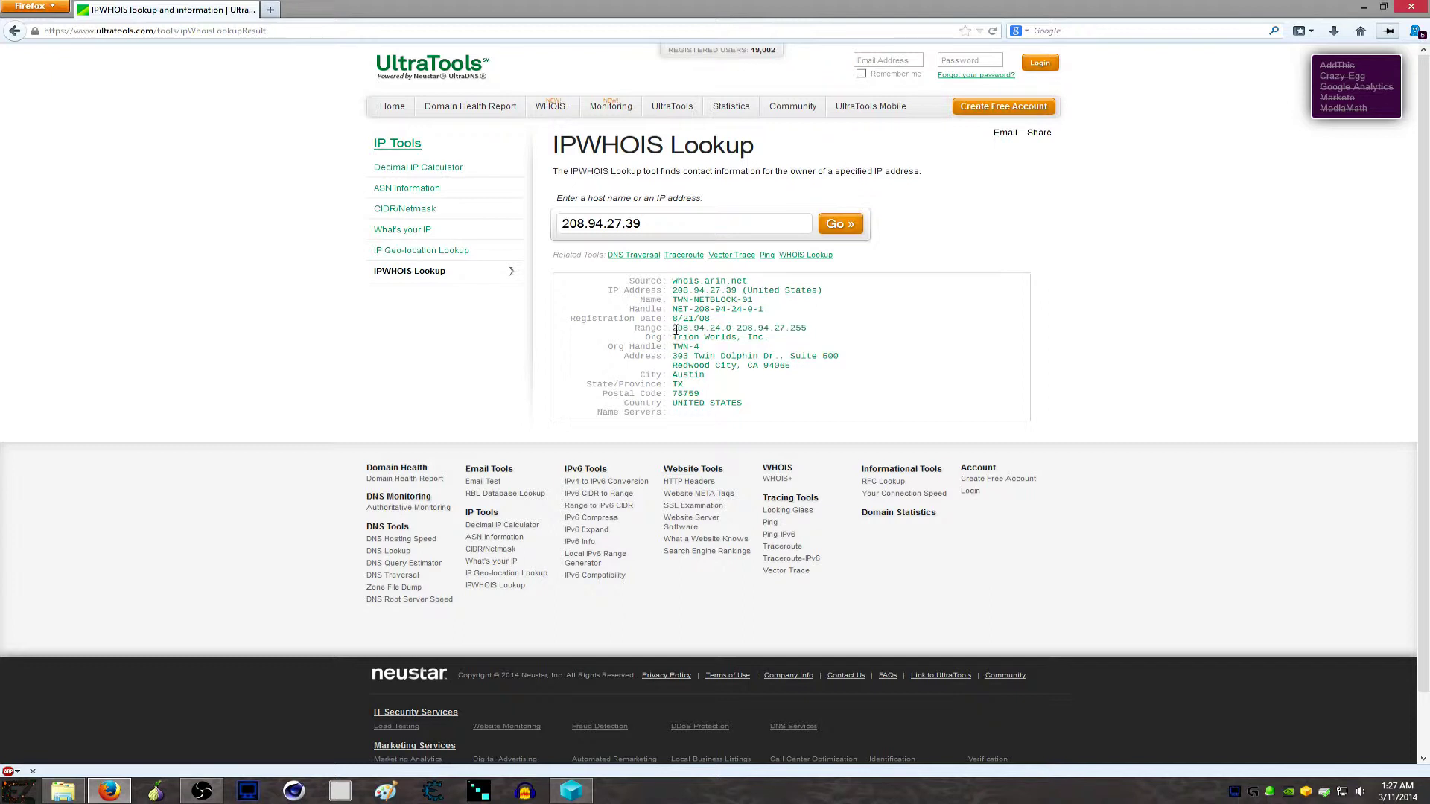
{"action": "left_click_drag", "start_coordinate": [675, 328], "coordinate": [804, 328]}
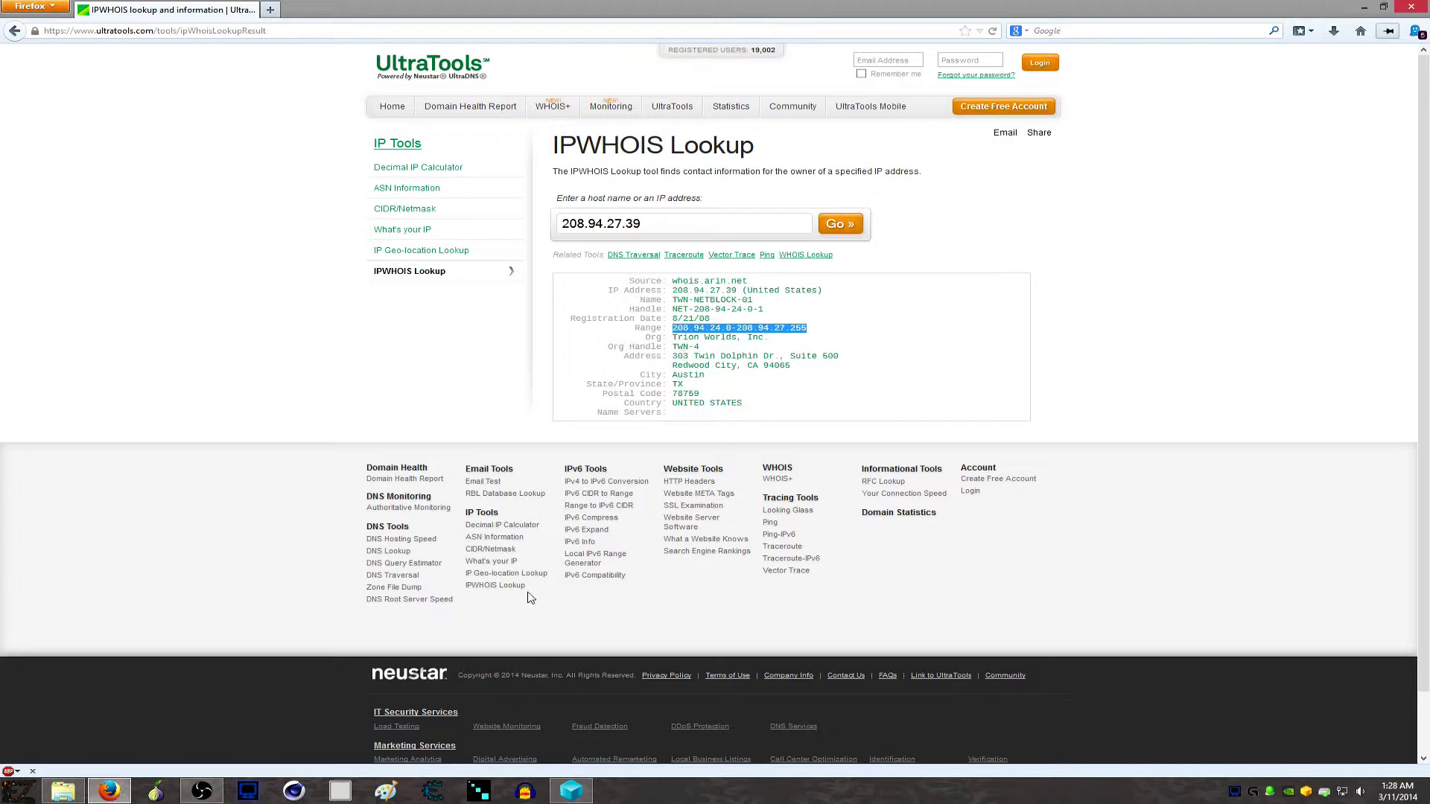
Open PeerBlock's List Manager and view the lists\permallow.p2b allow list
{"action": "left_click", "coordinate": [572, 791]}
{"action": "left_click", "coordinate": [1065, 568]}
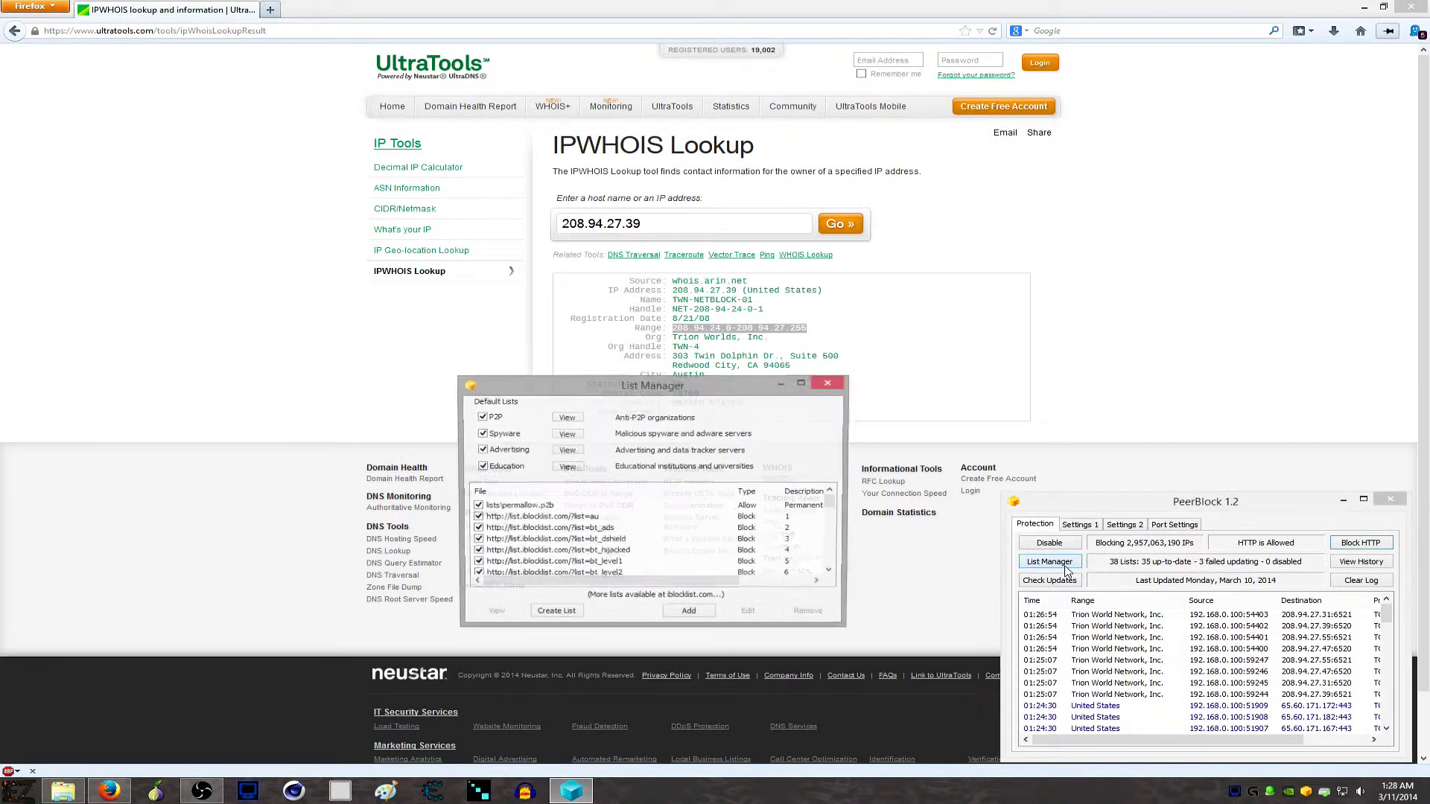
{"action": "left_click", "coordinate": [551, 508]}
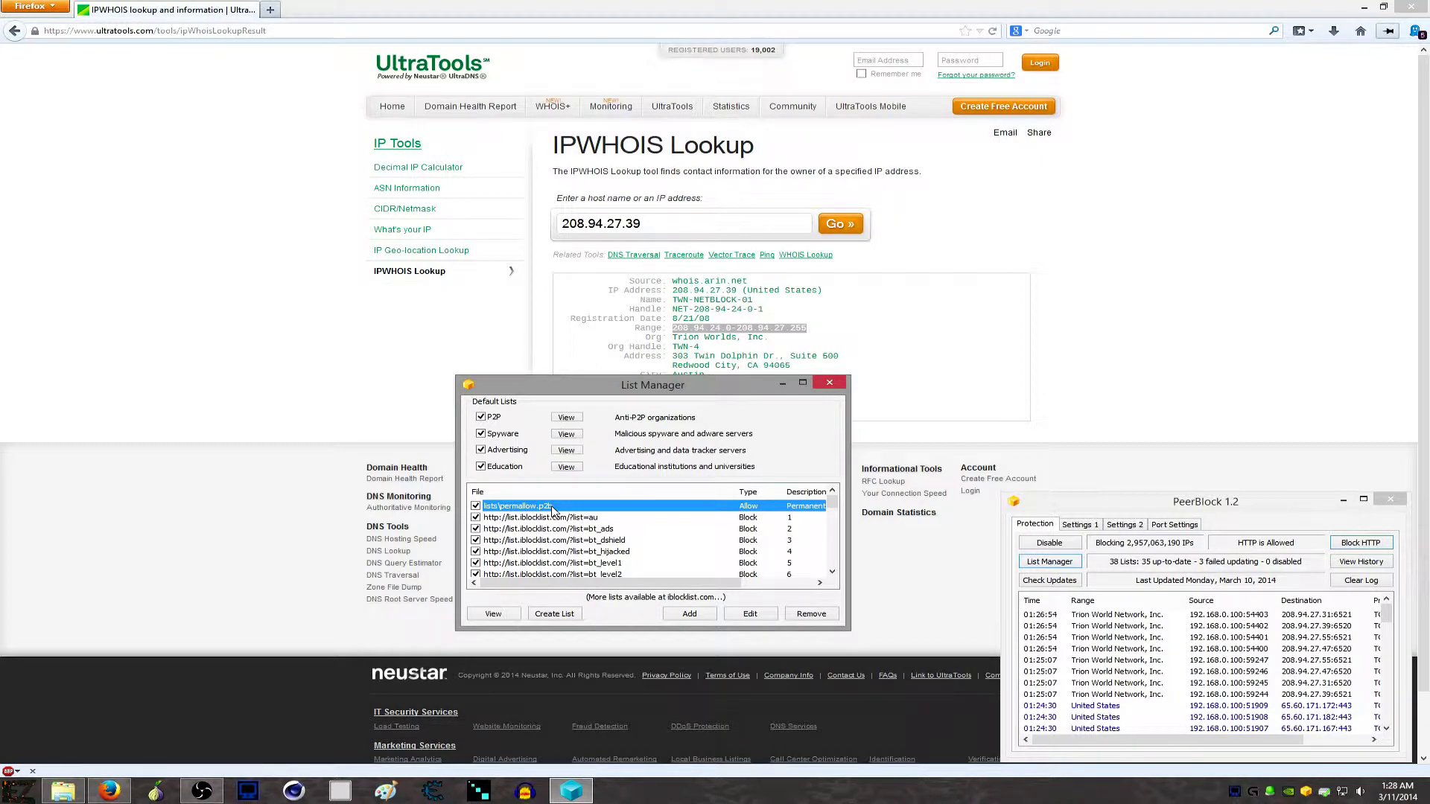
{"action": "left_click", "coordinate": [506, 615]}
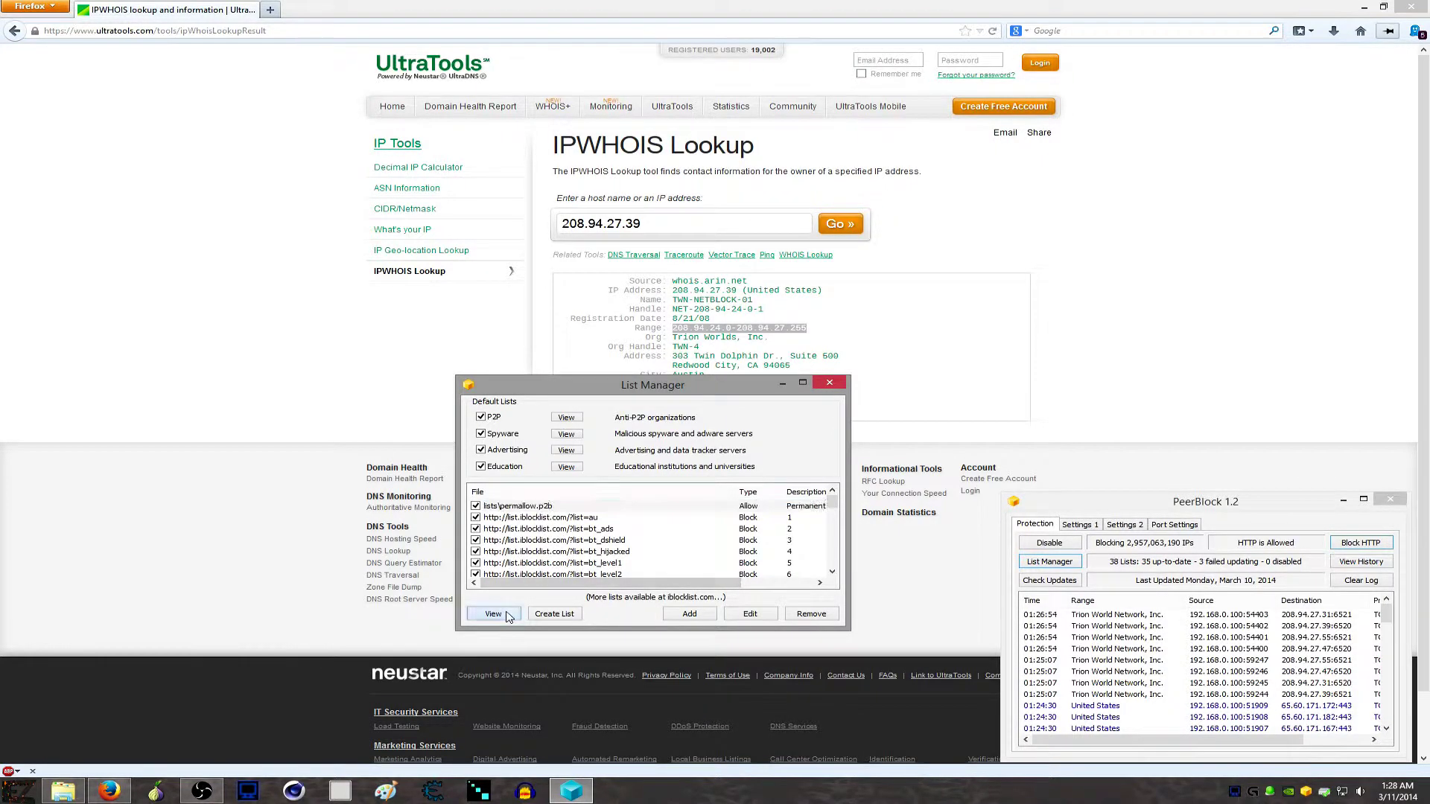
{"action": "left_click_drag", "start_coordinate": [645, 281], "coordinate": [669, 372]}
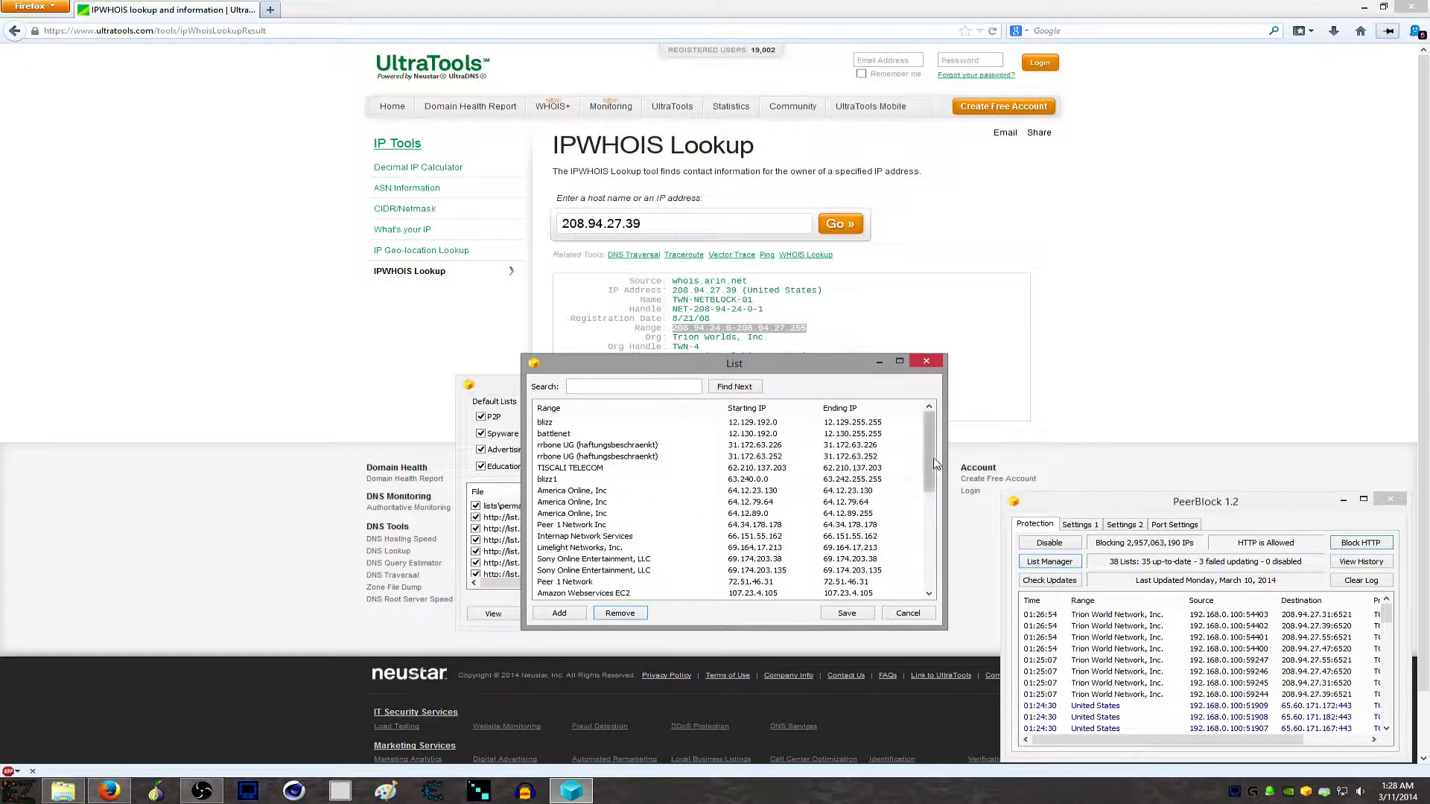
Add a new entry named 'rift' to the permanent allow list
{"action": "left_click_drag", "start_coordinate": [936, 463], "coordinate": [935, 557]}
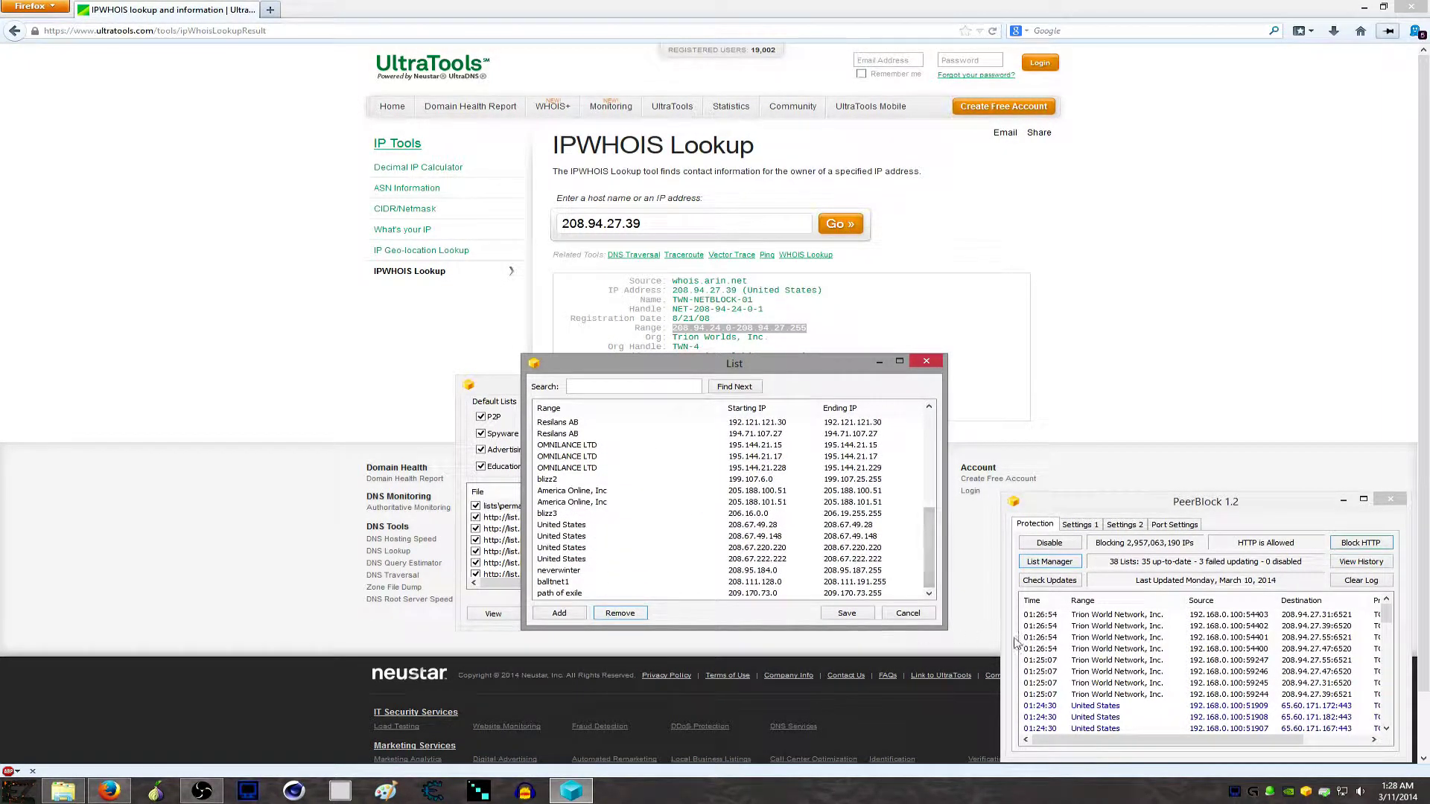
{"action": "left_click", "coordinate": [745, 583]}
{"action": "left_click", "coordinate": [748, 572]}
{"action": "left_click", "coordinate": [761, 560]}
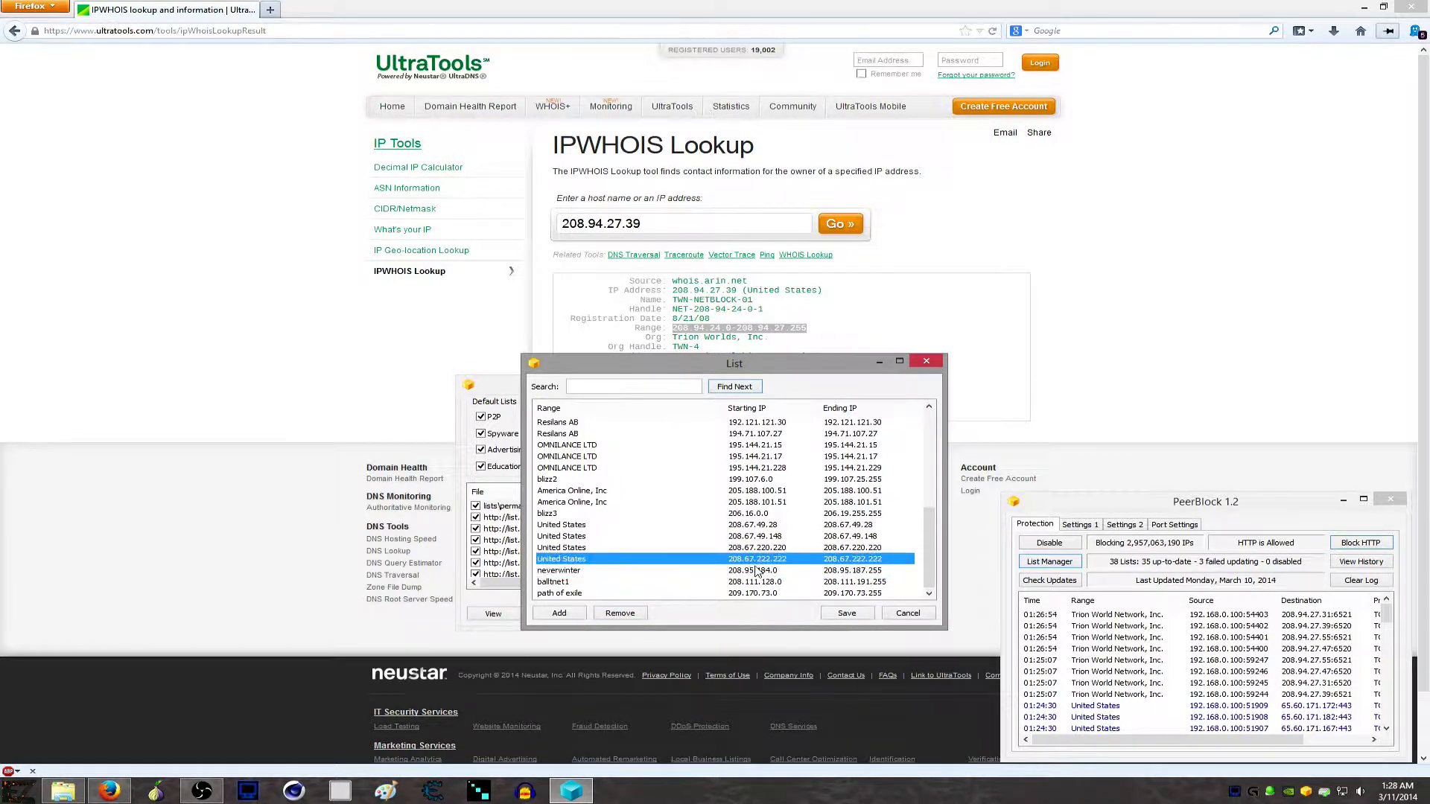
{"action": "left_click", "coordinate": [757, 570]}
{"action": "left_click", "coordinate": [761, 560]}
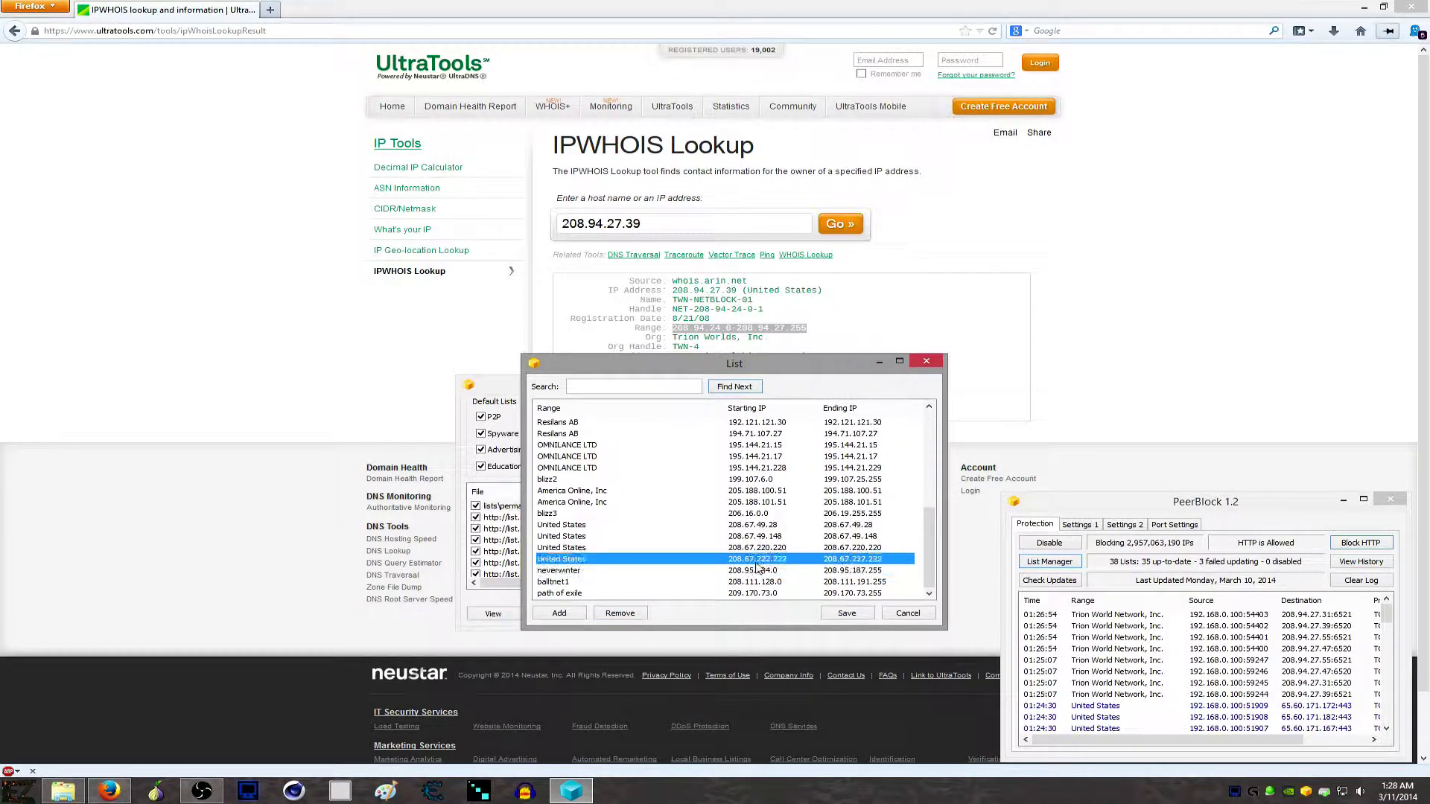
{"action": "left_click", "coordinate": [565, 615]}
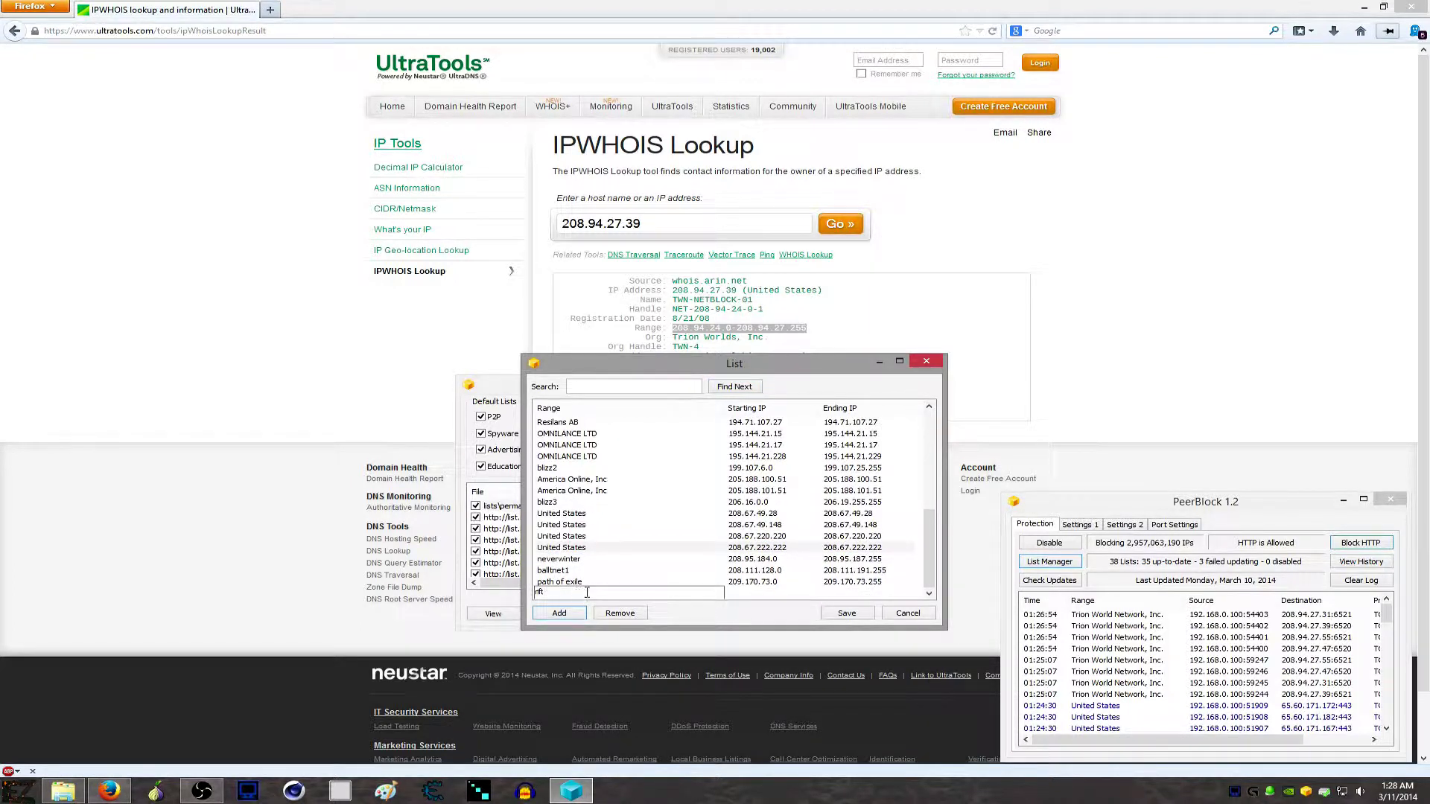
{"action": "left_click", "coordinate": [737, 592]}
Set the rift entry's range from 208.94.24.0 to 208.94.27.255
{"action": "double_click", "coordinate": [736, 593]}
{"action": "type", "text": "208.94.0.0"}
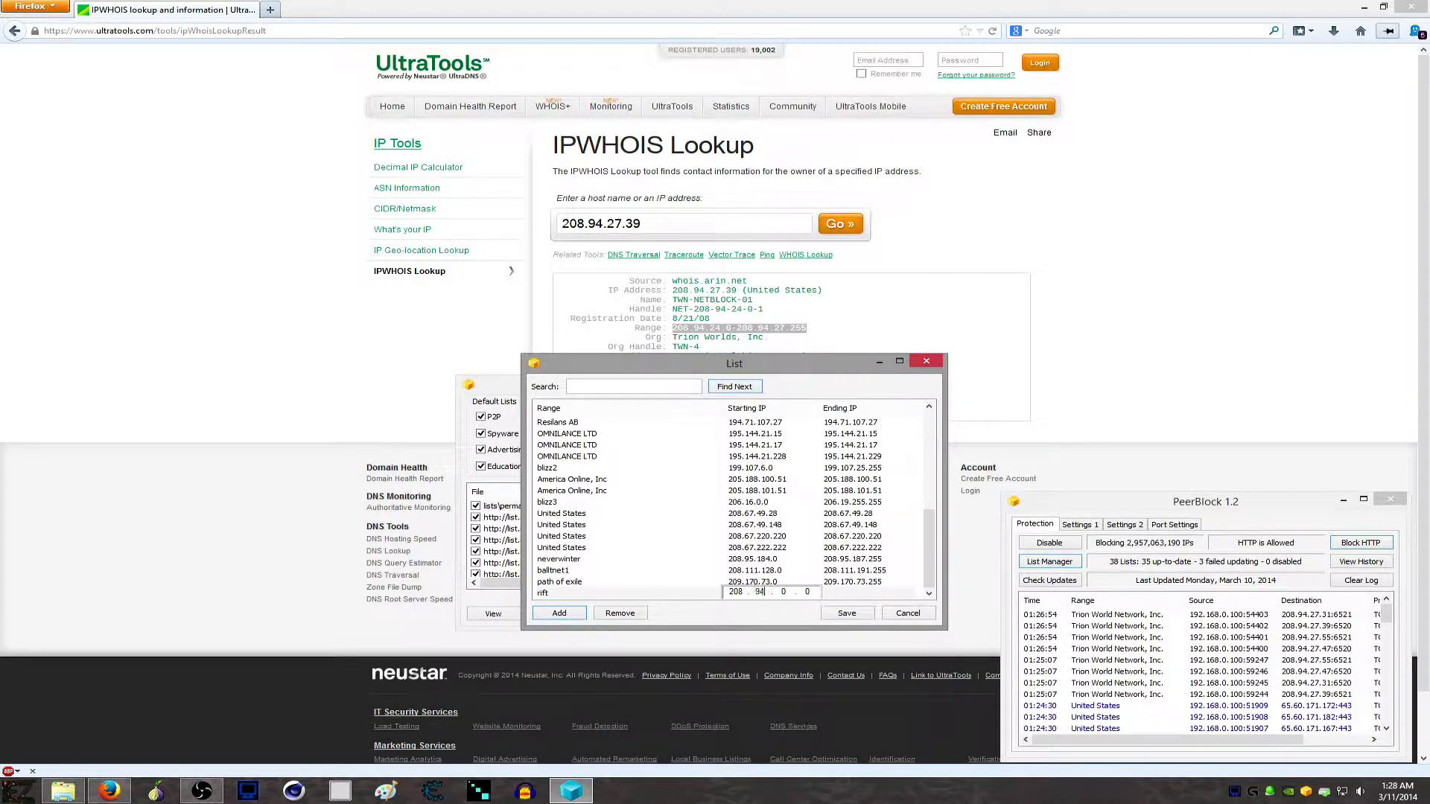
{"action": "type", "text": "24."}
{"action": "left_click", "coordinate": [841, 594]}
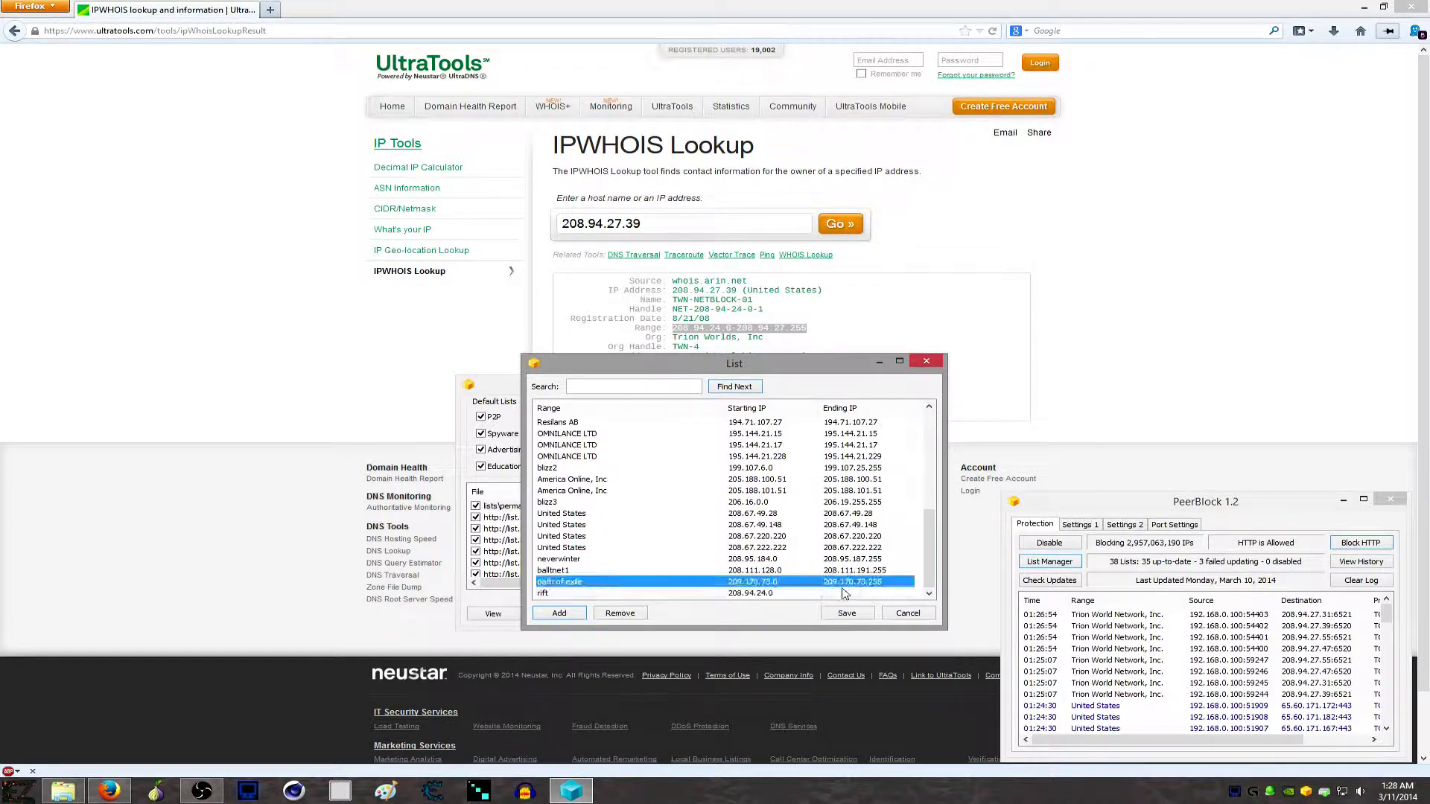
{"action": "left_click", "coordinate": [836, 594]}
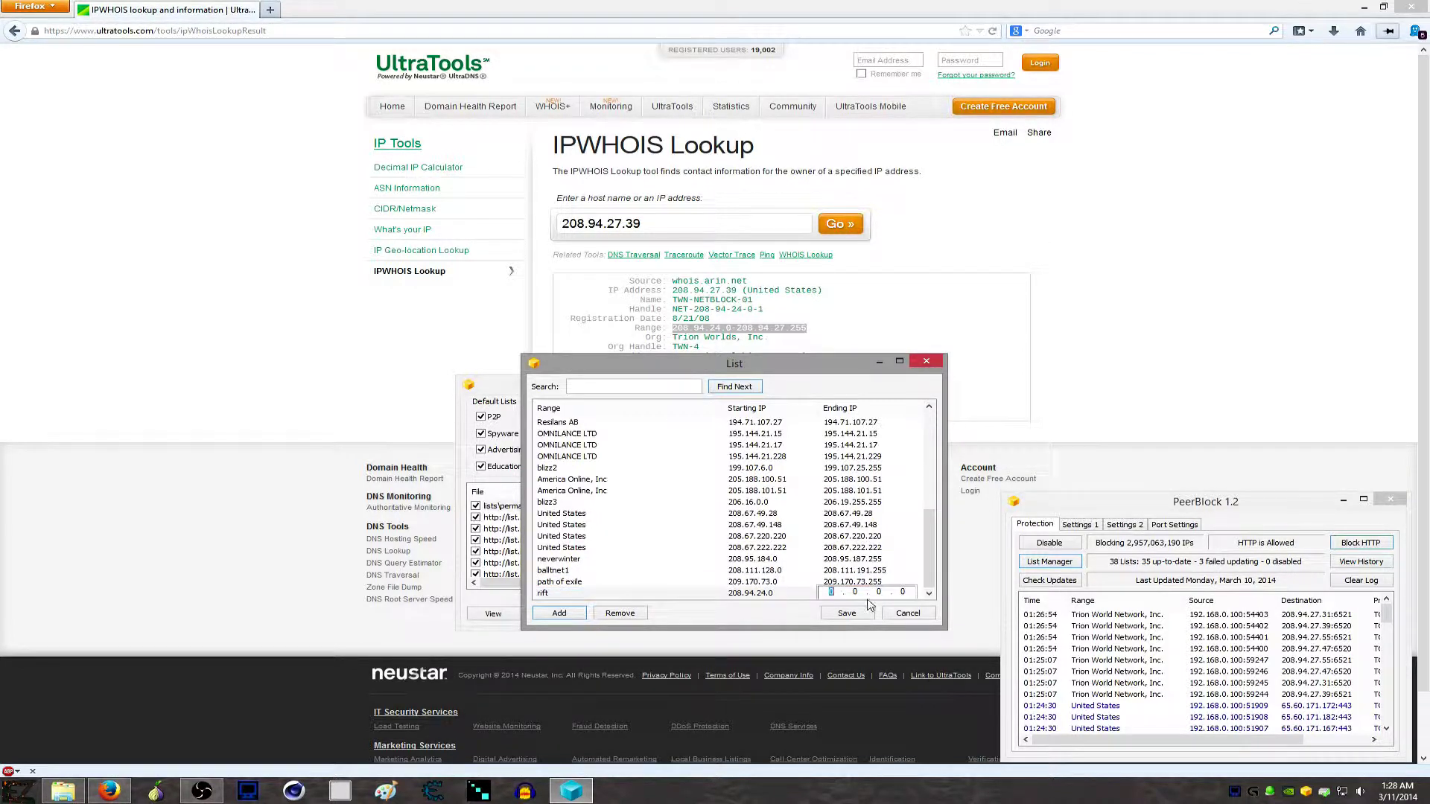
{"action": "type", "text": "208.94.27.255"}
{"action": "key", "text": "Return"}
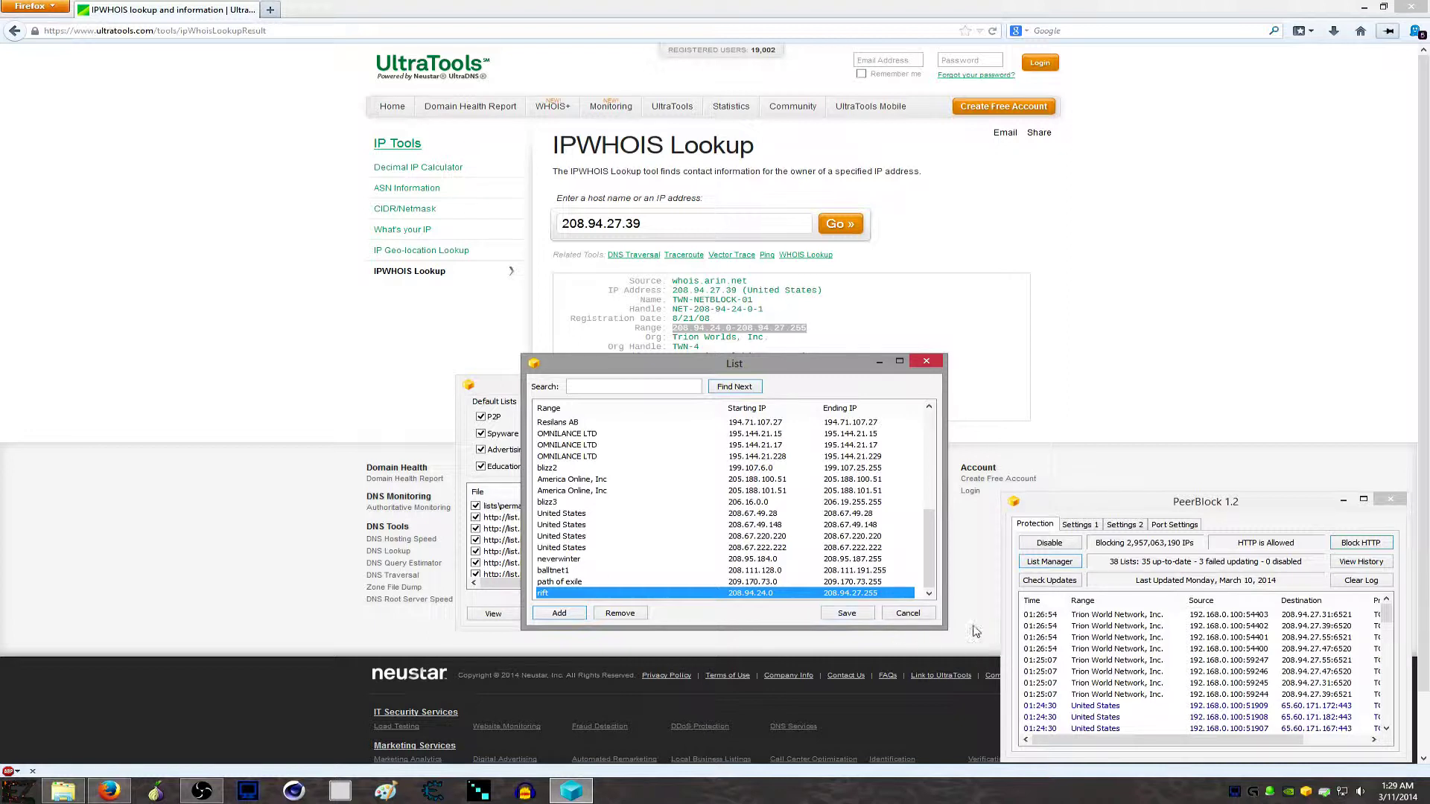
Save the allow list, close List Manager, minimize Explorer and close PeerBlock
{"action": "left_click", "coordinate": [847, 613]}
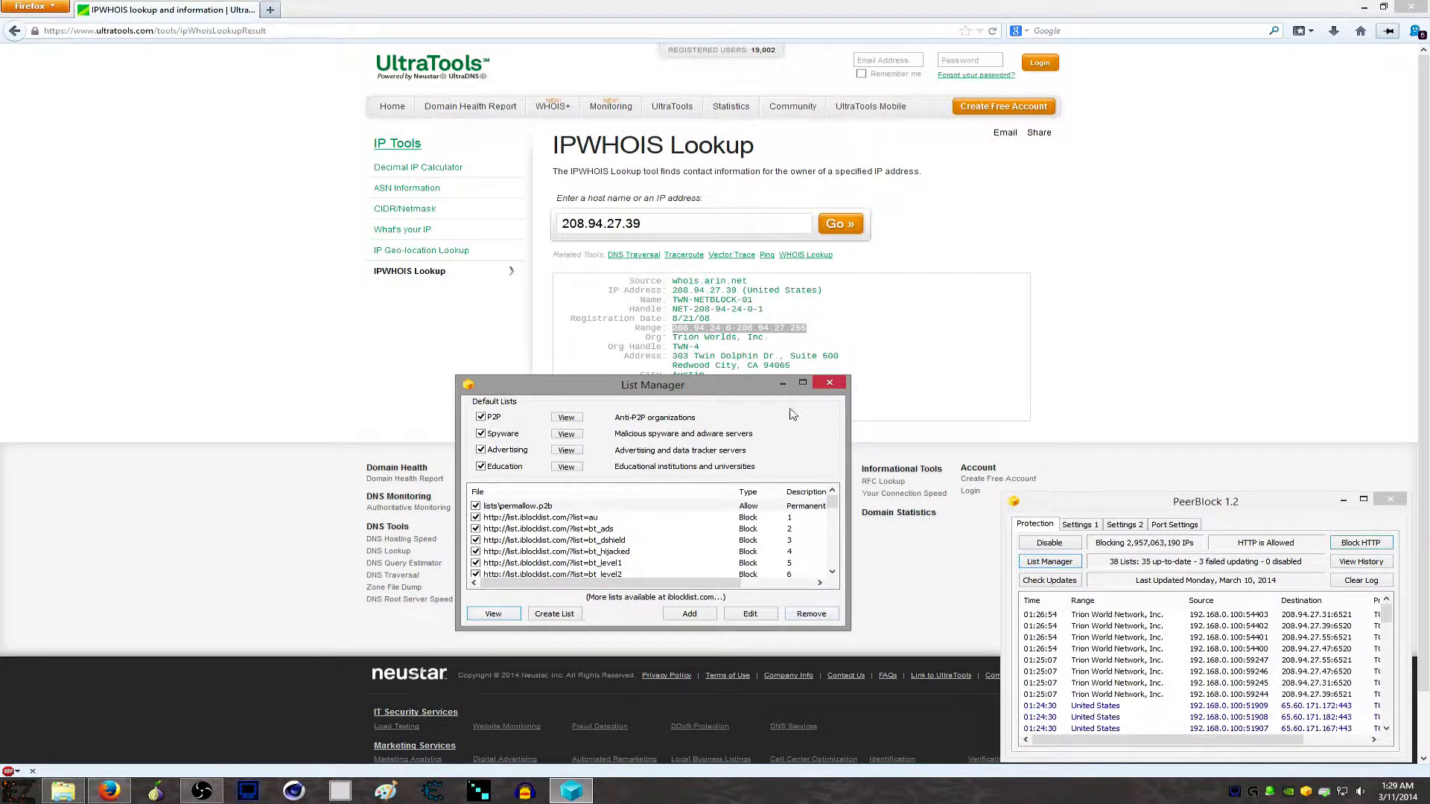
{"action": "left_click", "coordinate": [829, 384]}
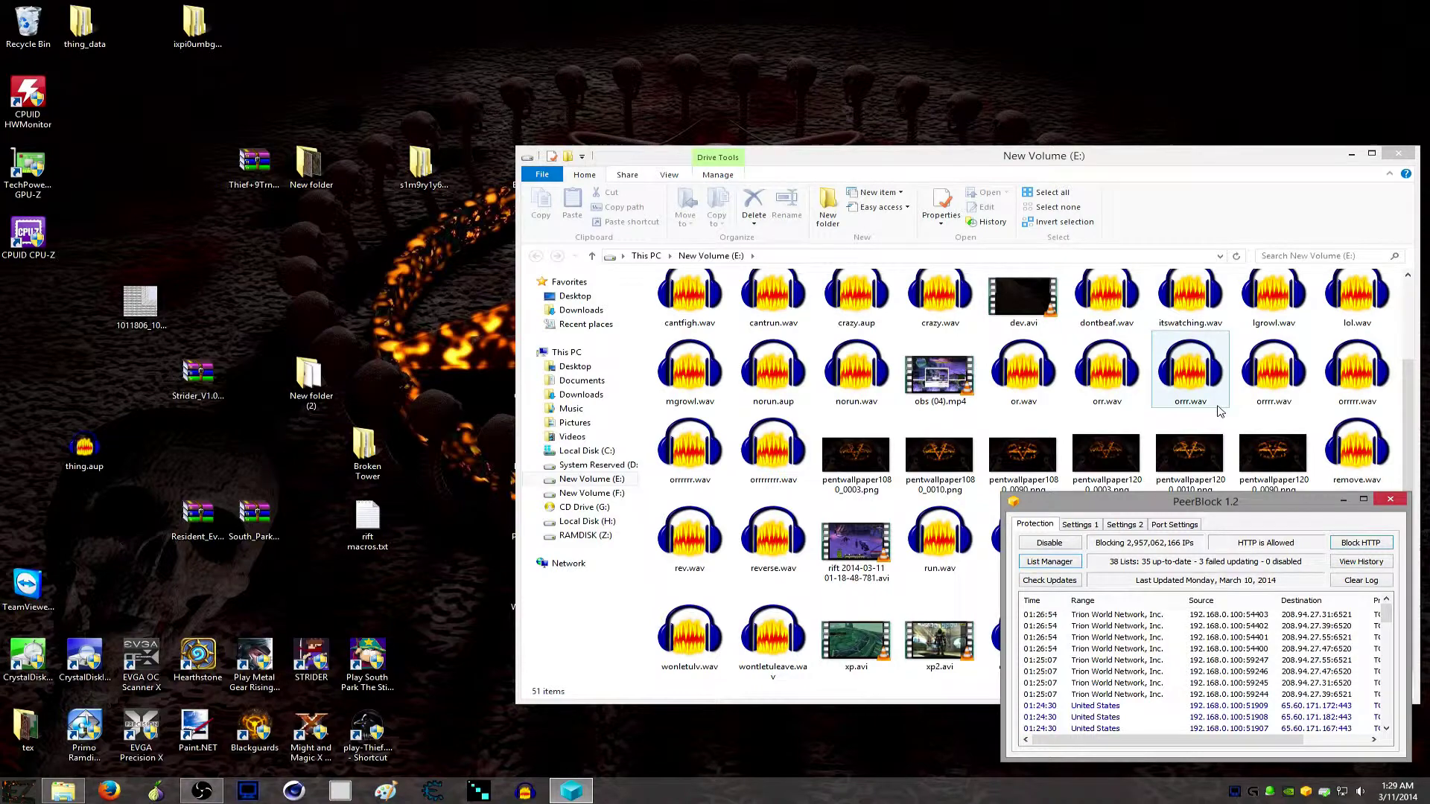
{"action": "left_click", "coordinate": [1352, 154]}
{"action": "left_click", "coordinate": [1390, 499]}
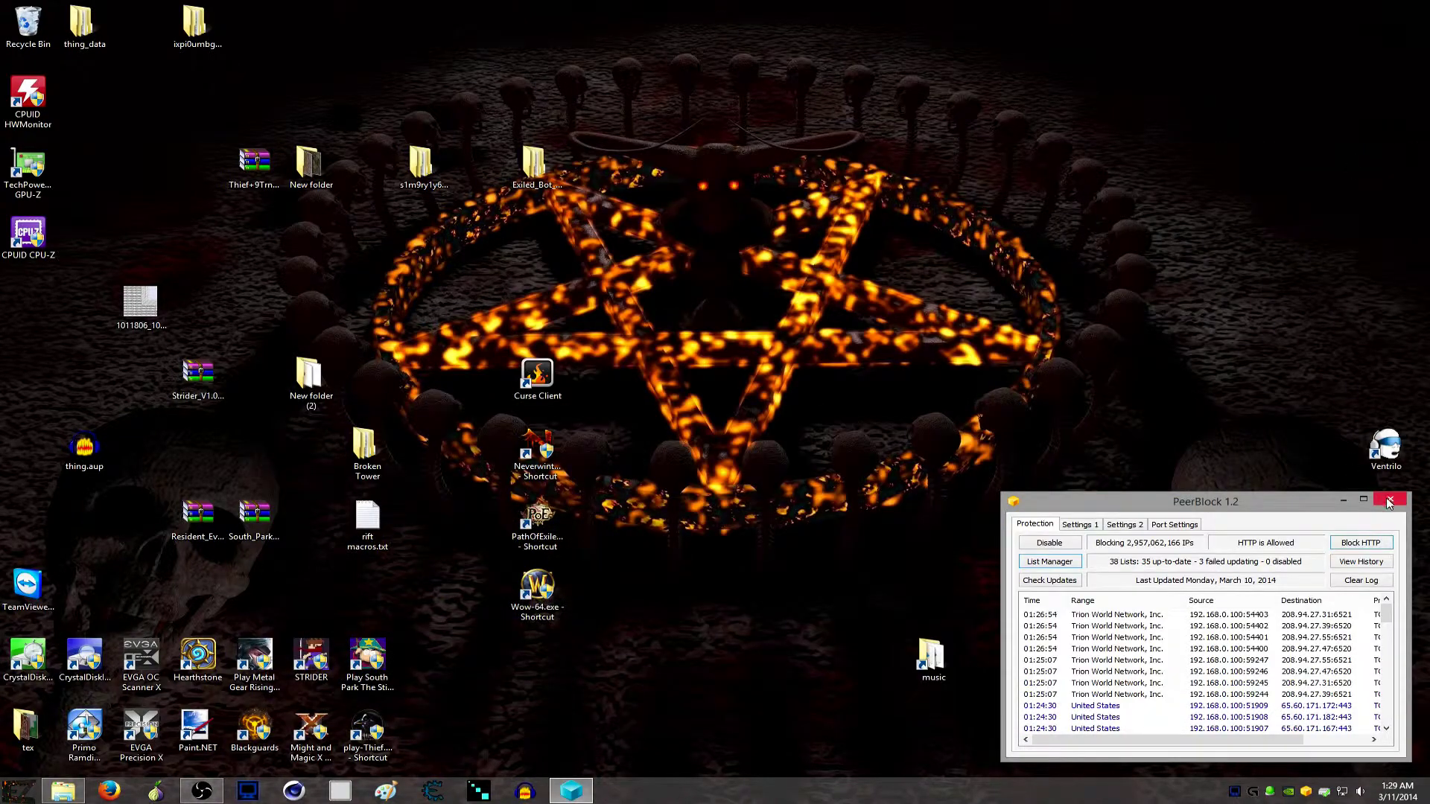